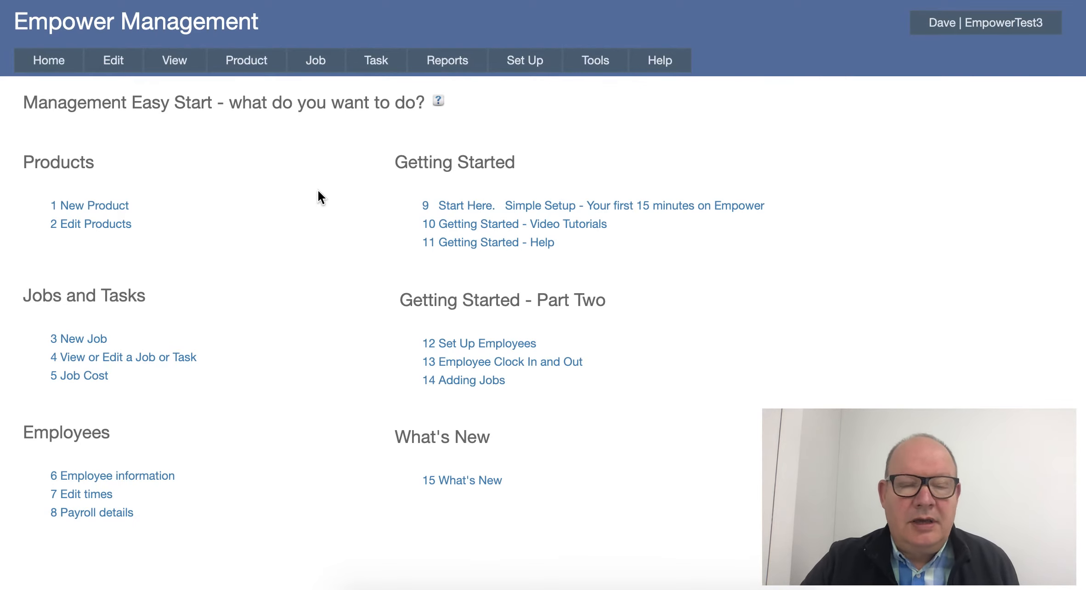
Open job Job One for editing and open its Product 1 to review the product's processes.
{"action": "left_click", "coordinate": [316, 60]}
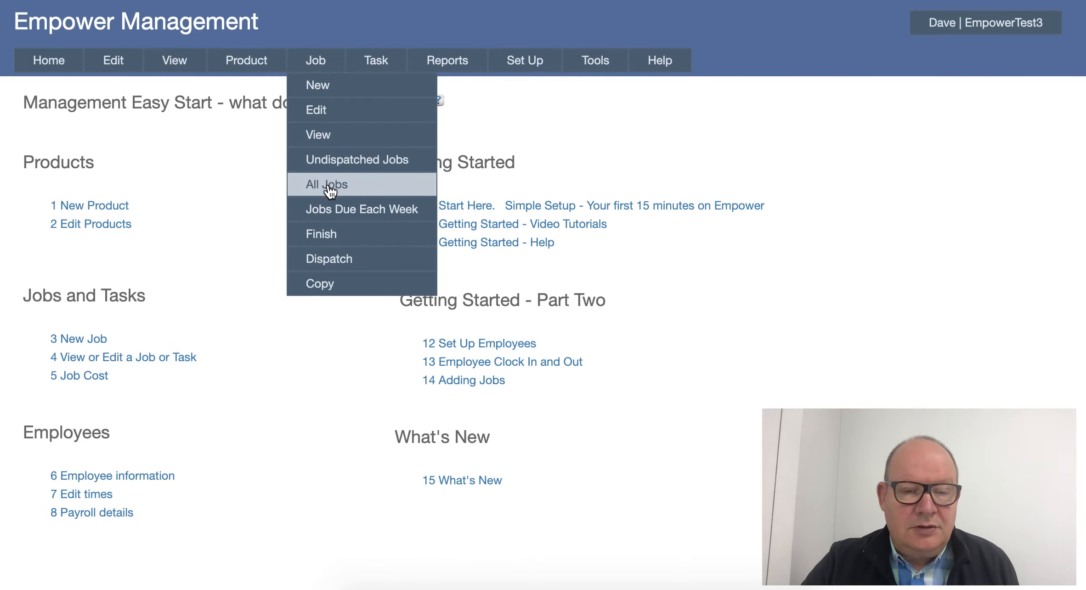
{"action": "left_click", "coordinate": [318, 115]}
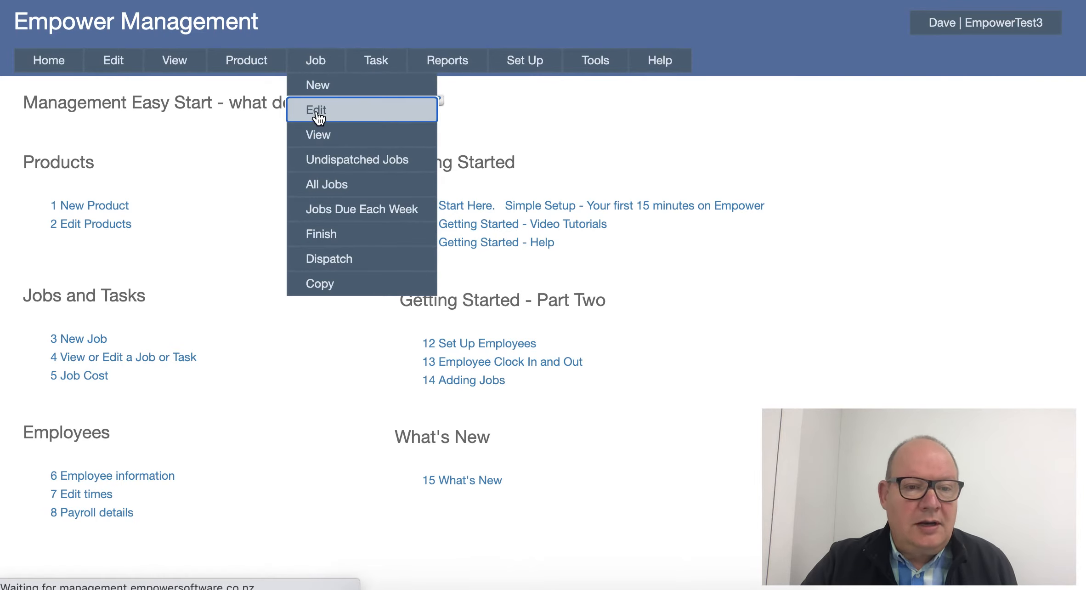
{"action": "left_click", "coordinate": [187, 176]}
{"action": "scroll", "coordinate": [143, 363], "scroll_direction": "down", "scroll_amount": 15}
{"action": "scroll", "coordinate": [135, 373], "scroll_direction": "down", "scroll_amount": 2}
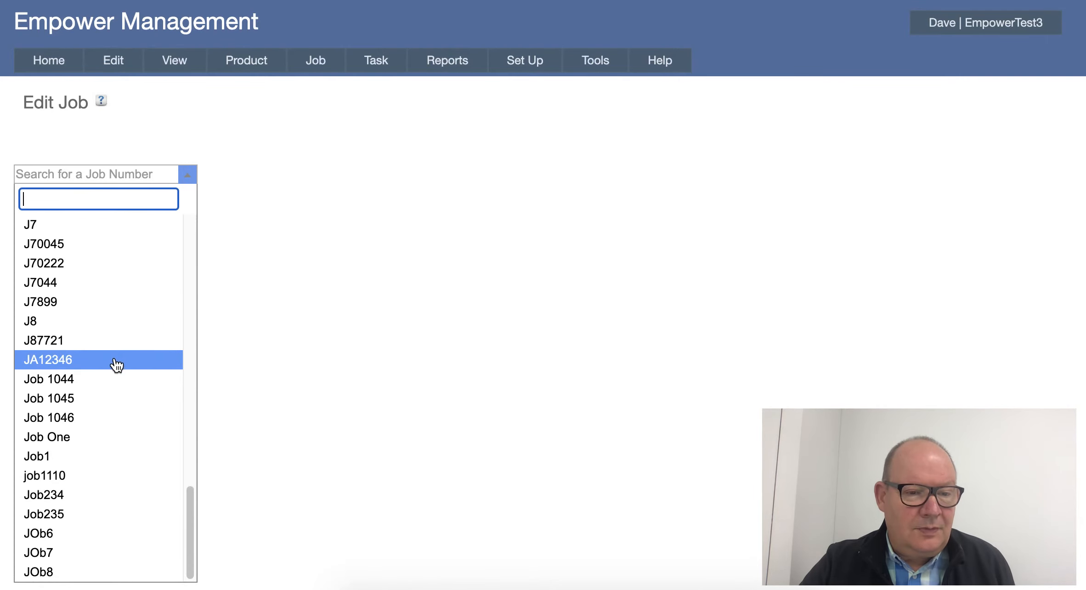
{"action": "left_click", "coordinate": [75, 439]}
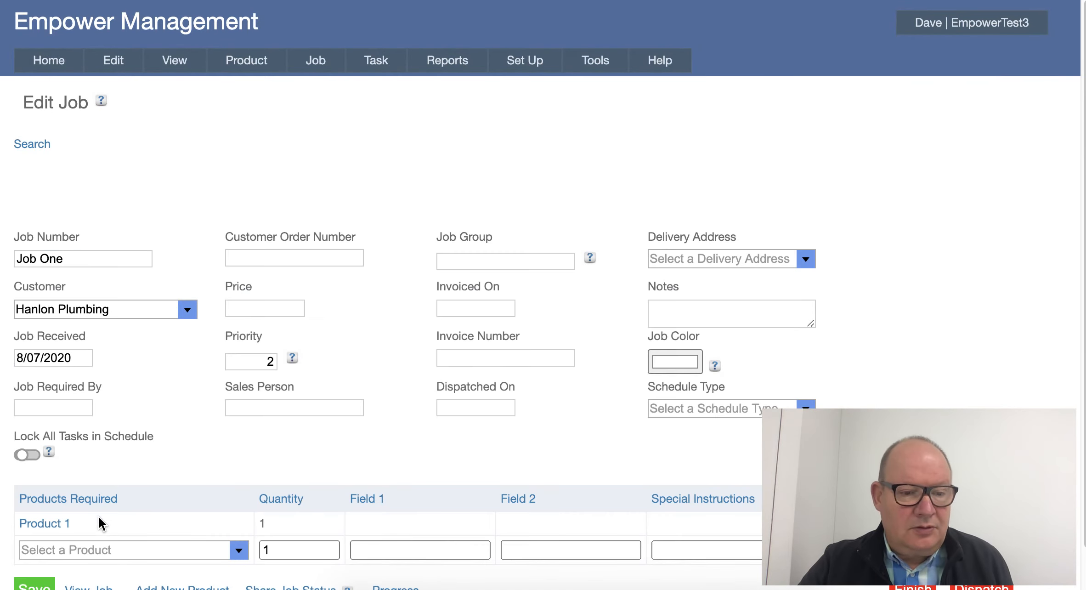
{"action": "left_click", "coordinate": [47, 523]}
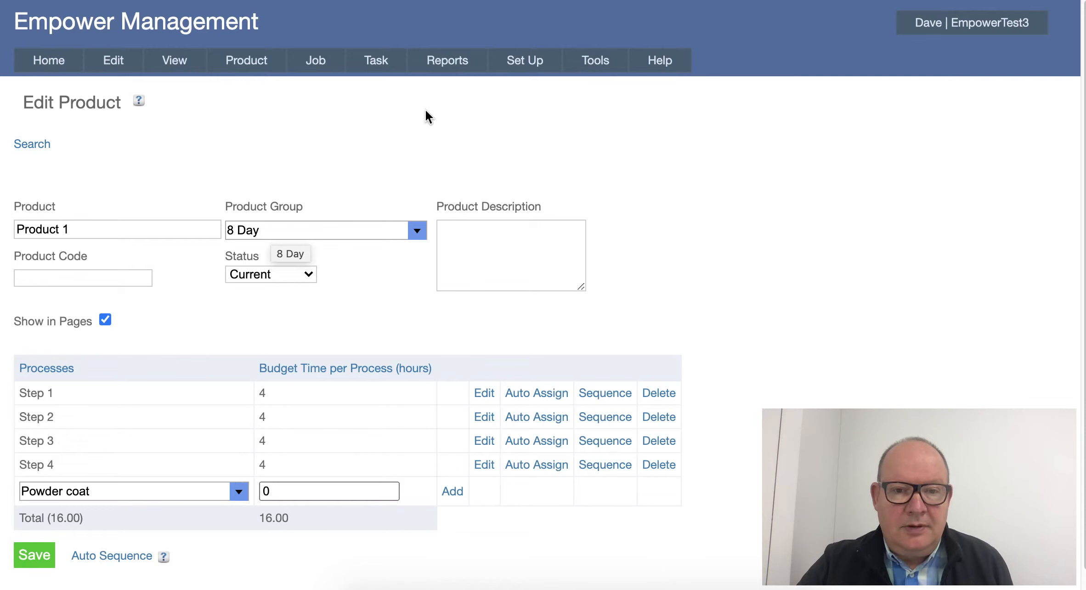
Open the Scheduling section of the system settings.
{"action": "mouse_move", "coordinate": [525, 65]}
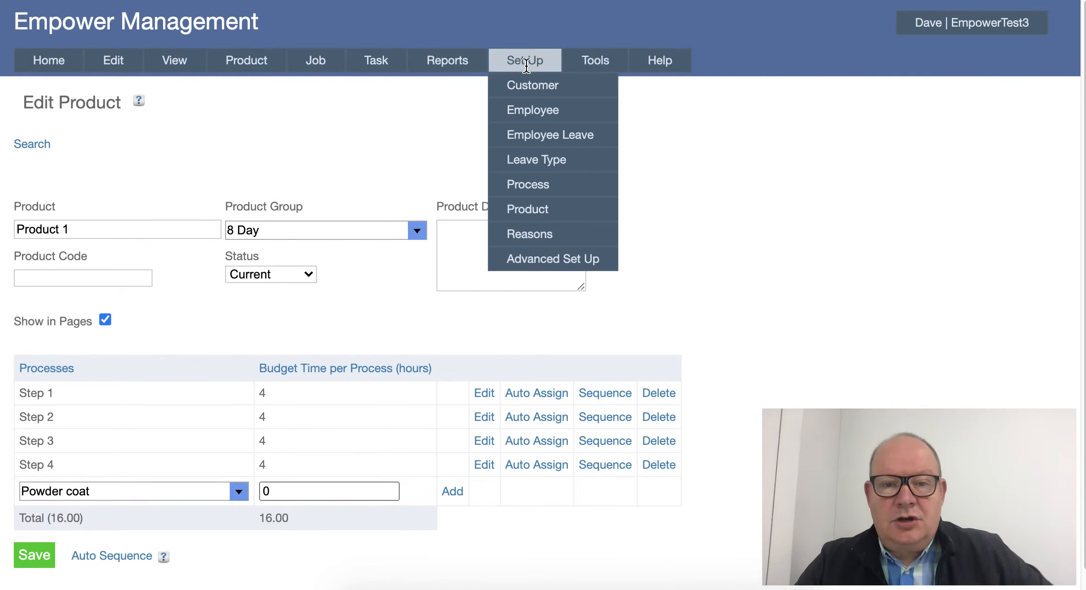
{"action": "mouse_move", "coordinate": [580, 60]}
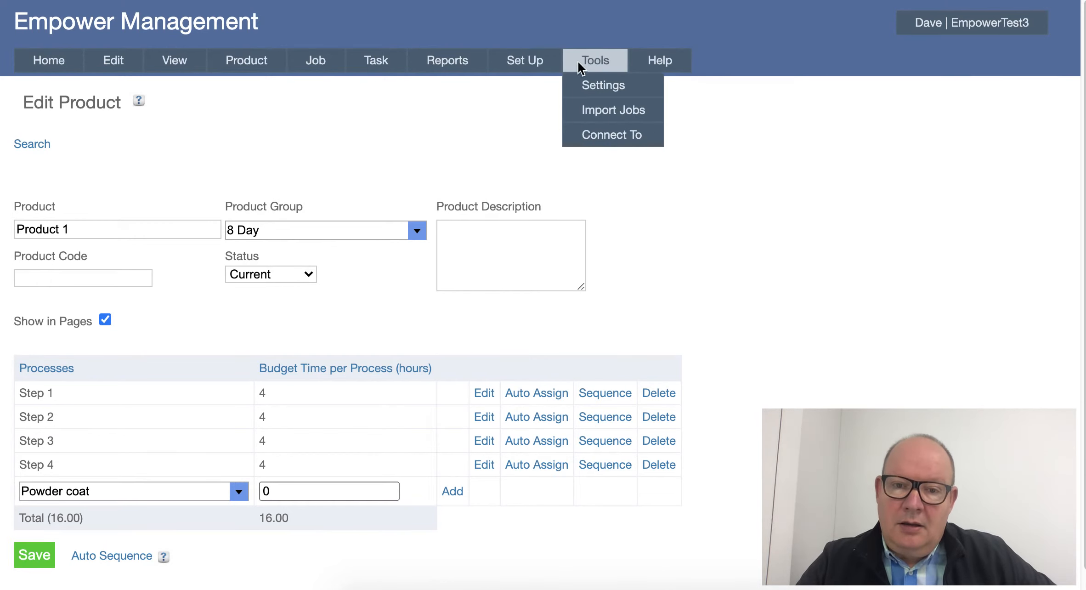
{"action": "left_click", "coordinate": [596, 87]}
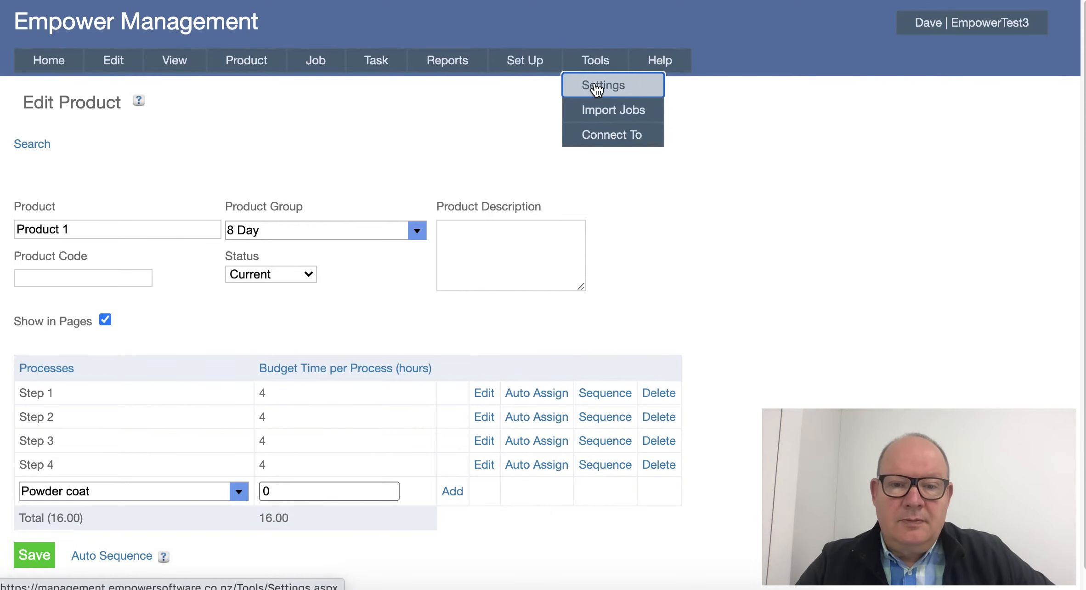
{"action": "mouse_move", "coordinate": [584, 67]}
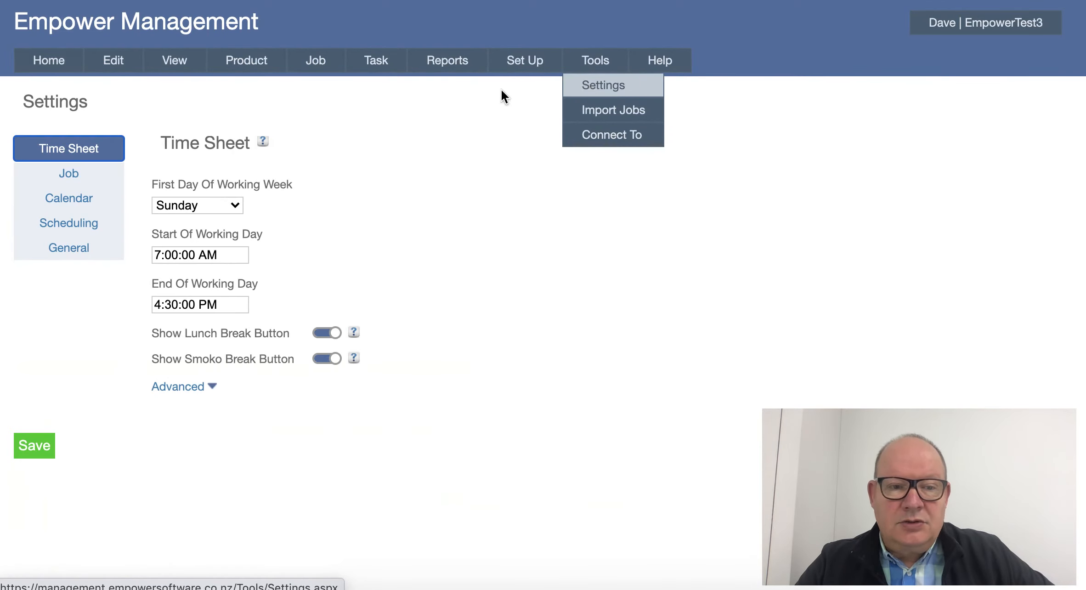
{"action": "left_click", "coordinate": [73, 224]}
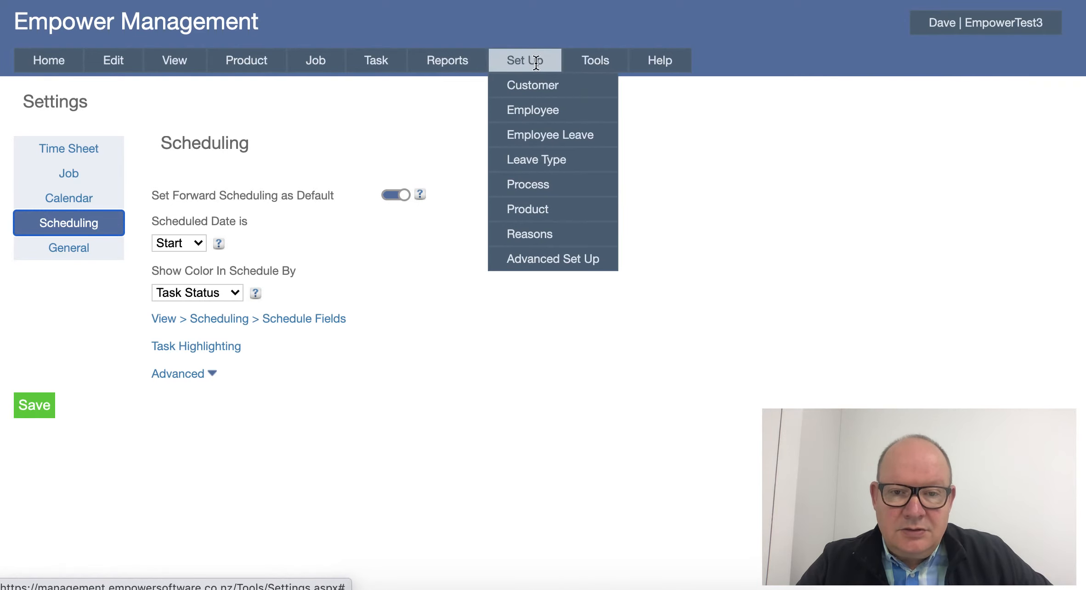
Open the 8 Day Forward Schedule from the scheduling setup for editing.
{"action": "mouse_move", "coordinate": [536, 254]}
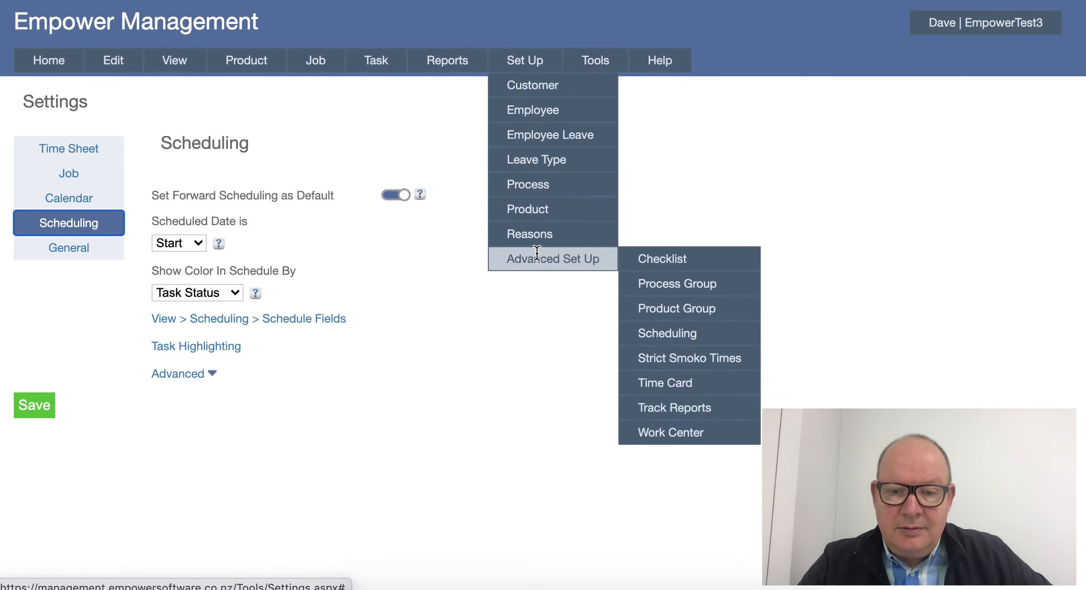
{"action": "mouse_move", "coordinate": [661, 333]}
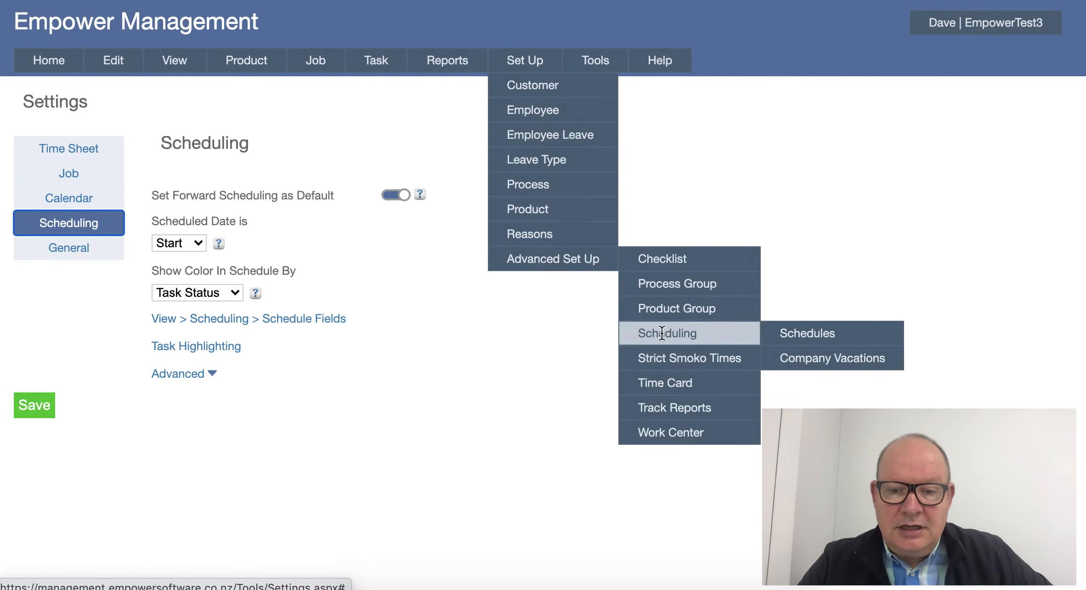
{"action": "left_click", "coordinate": [787, 334]}
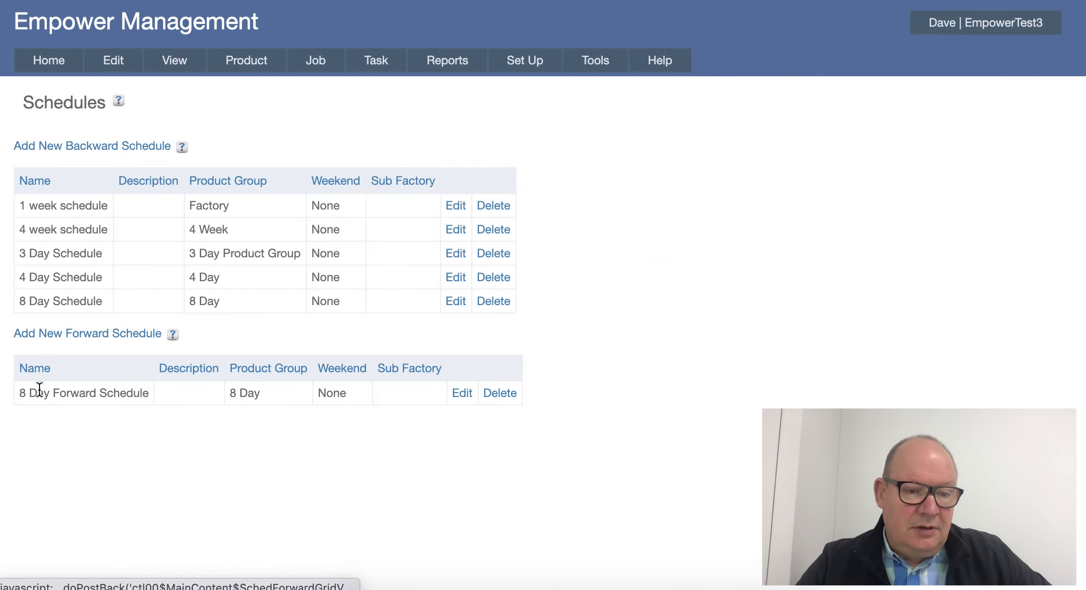
{"action": "left_click_drag", "start_coordinate": [21, 393], "coordinate": [42, 398]}
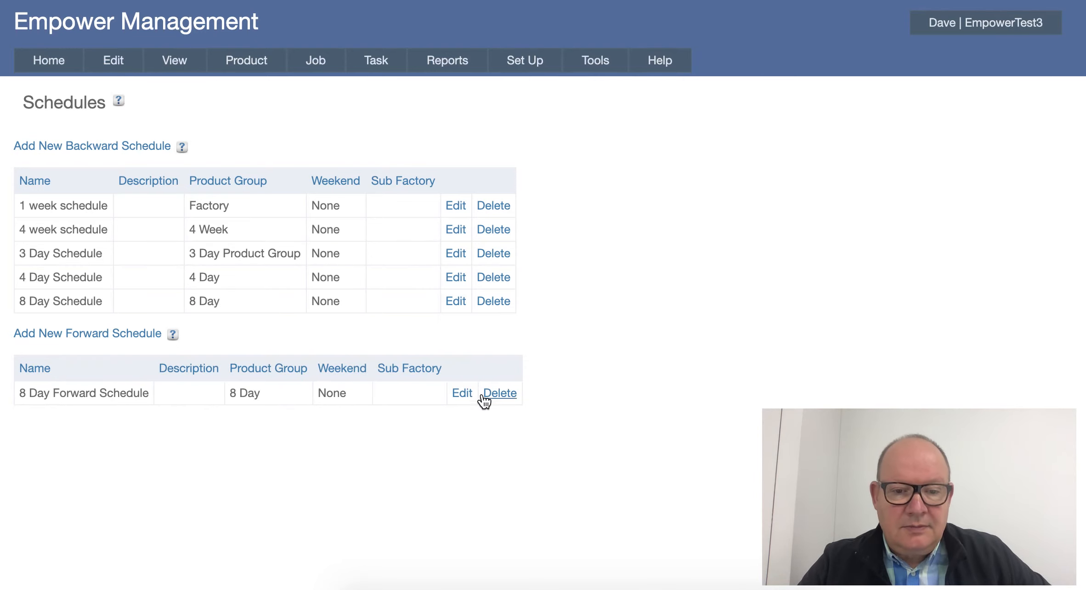
{"action": "left_click", "coordinate": [462, 392]}
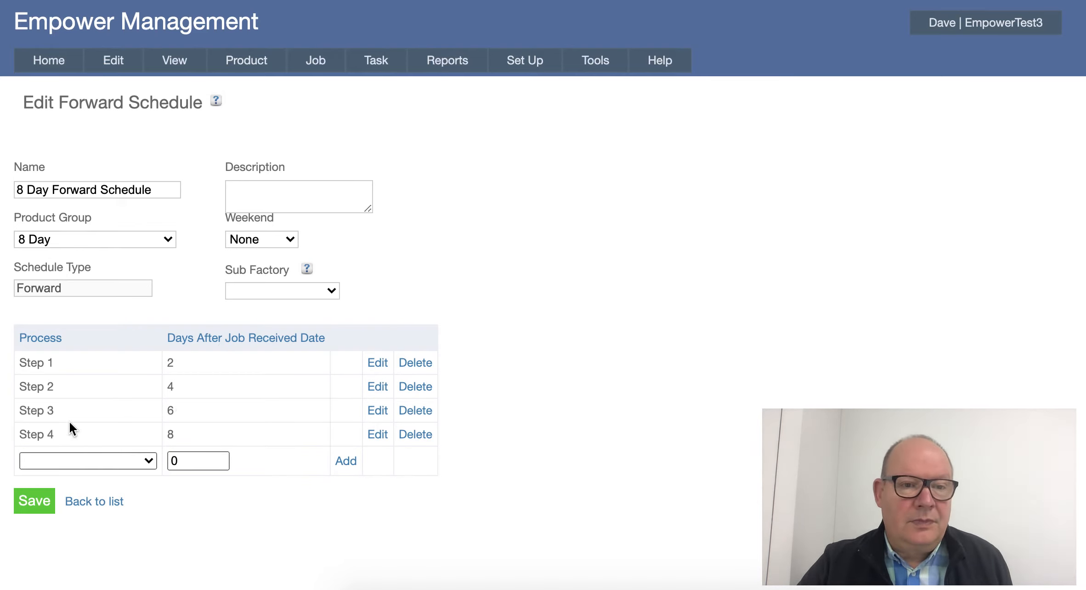
Reopen job Job One for editing from the job number list.
{"action": "mouse_move", "coordinate": [315, 64]}
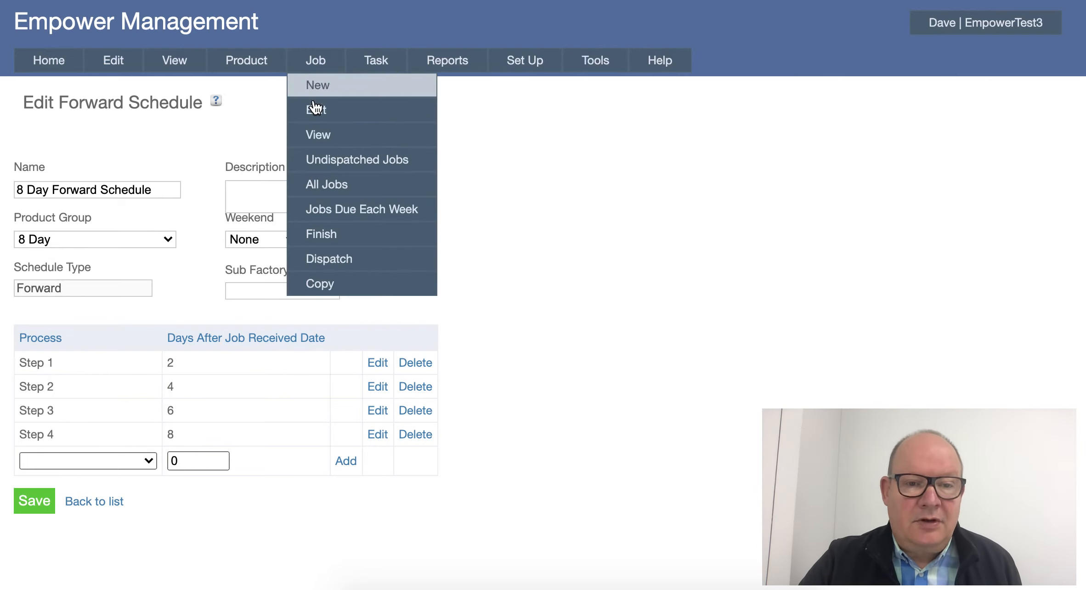
{"action": "left_click", "coordinate": [316, 111]}
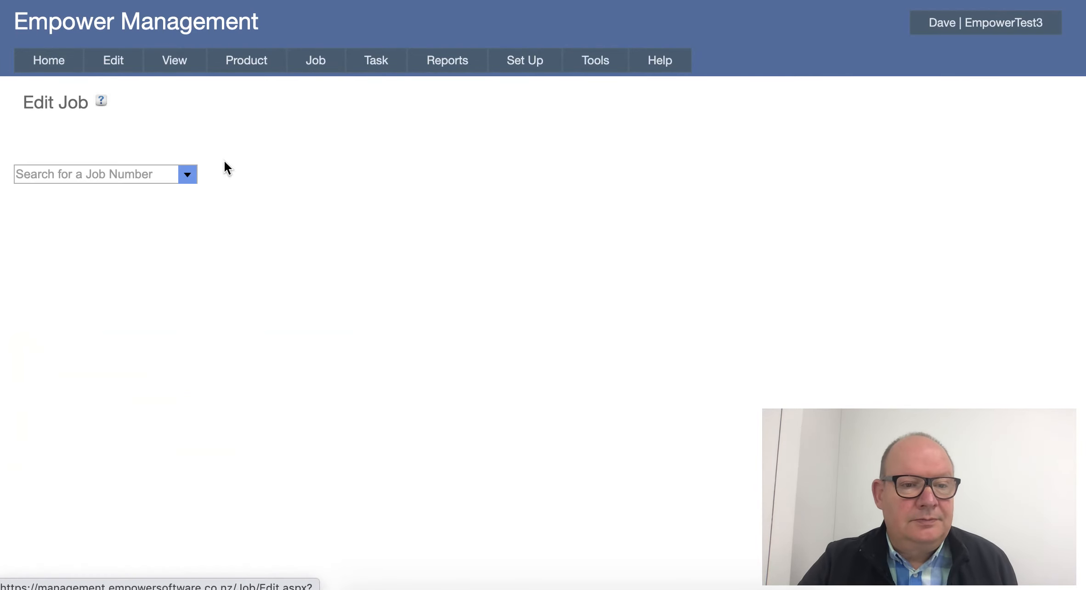
{"action": "left_click", "coordinate": [190, 181]}
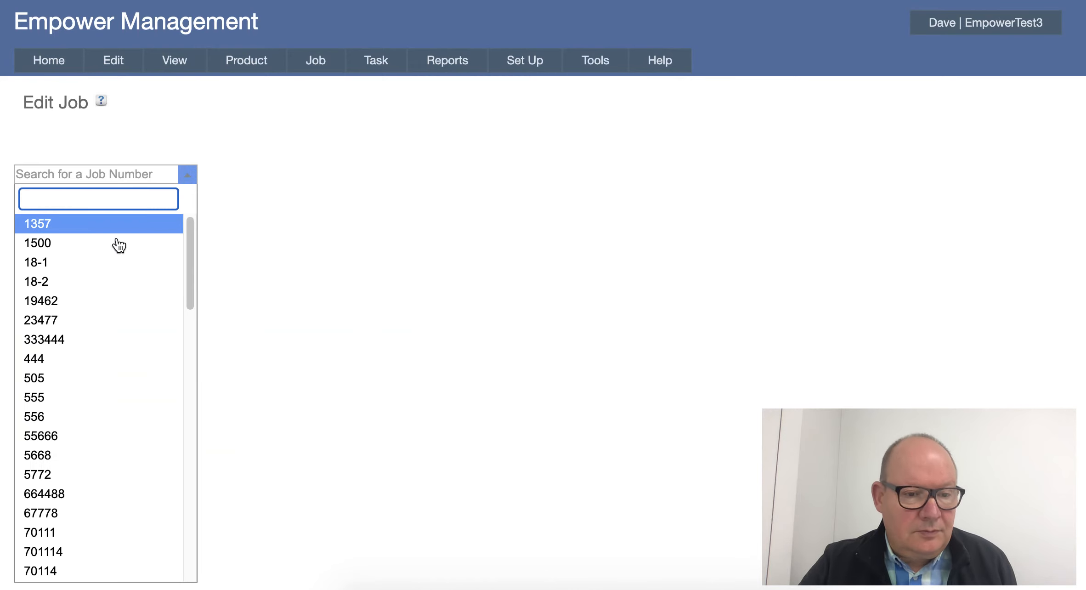
{"action": "scroll", "coordinate": [116, 243], "scroll_direction": "down", "scroll_amount": 10}
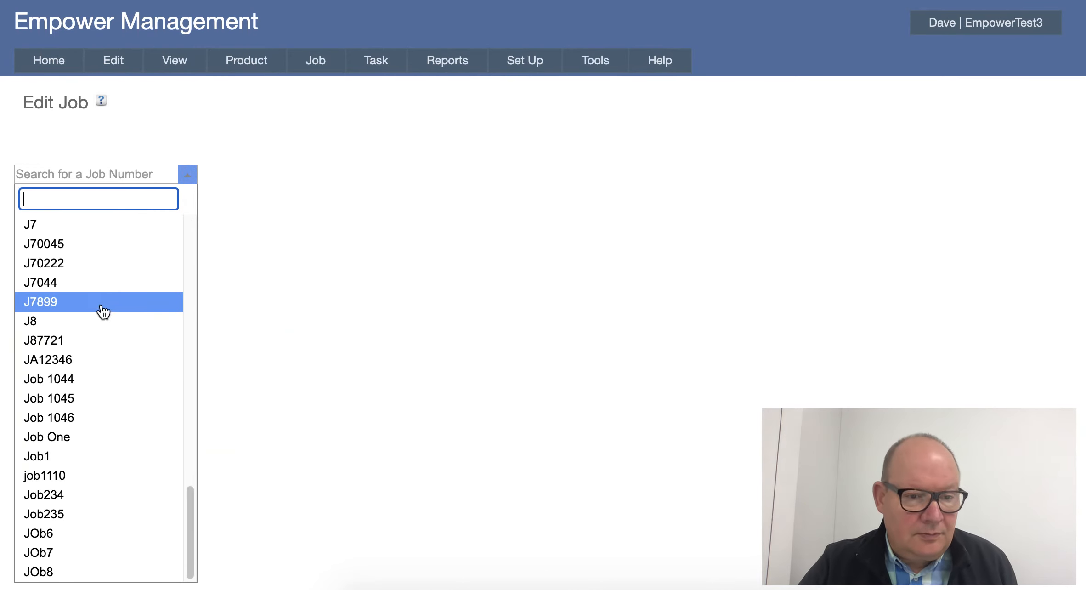
{"action": "left_click", "coordinate": [60, 437]}
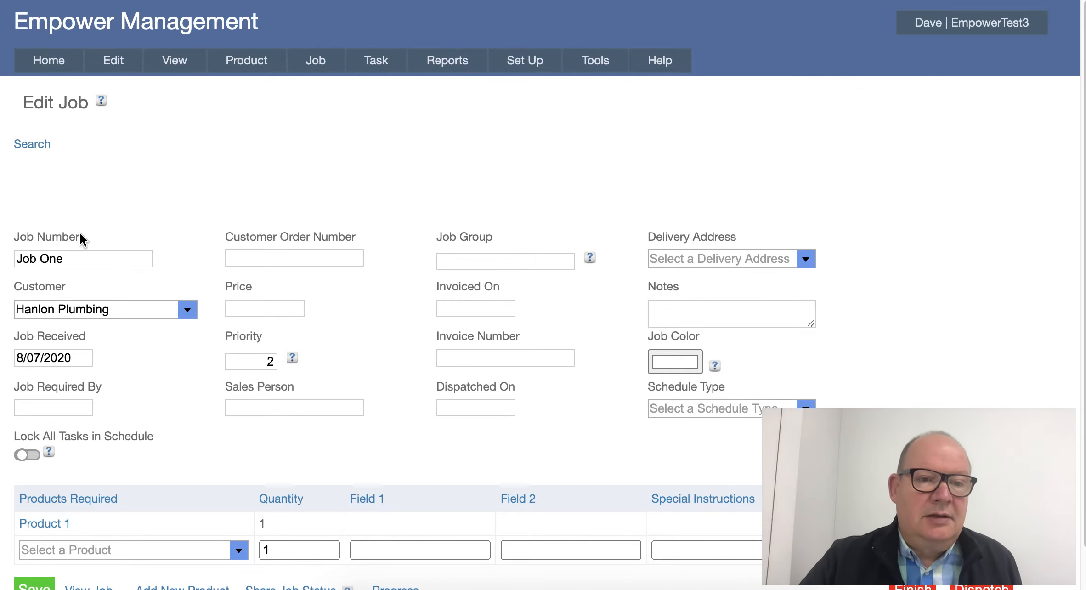
Update the schedule and view it, moving to July 2020 to see Job One's scheduled steps.
{"action": "mouse_move", "coordinate": [166, 61]}
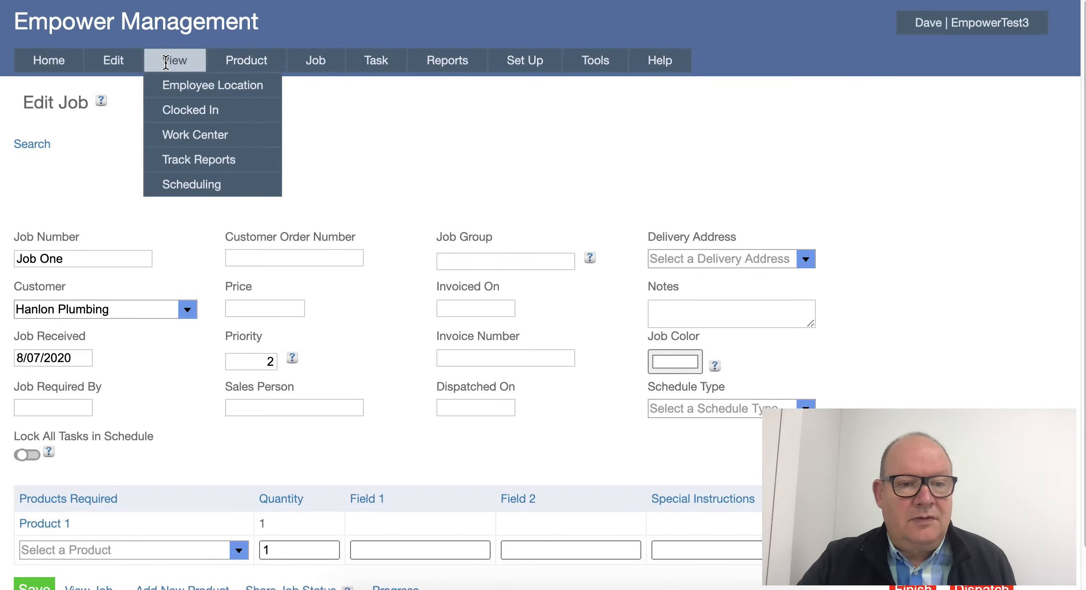
{"action": "mouse_move", "coordinate": [176, 193]}
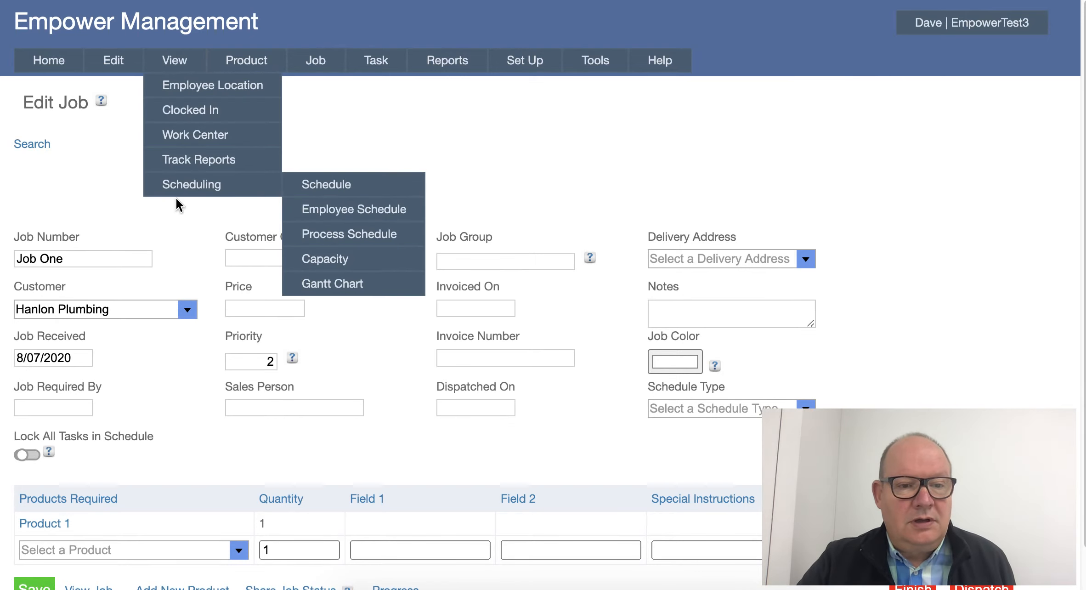
{"action": "left_click", "coordinate": [319, 186]}
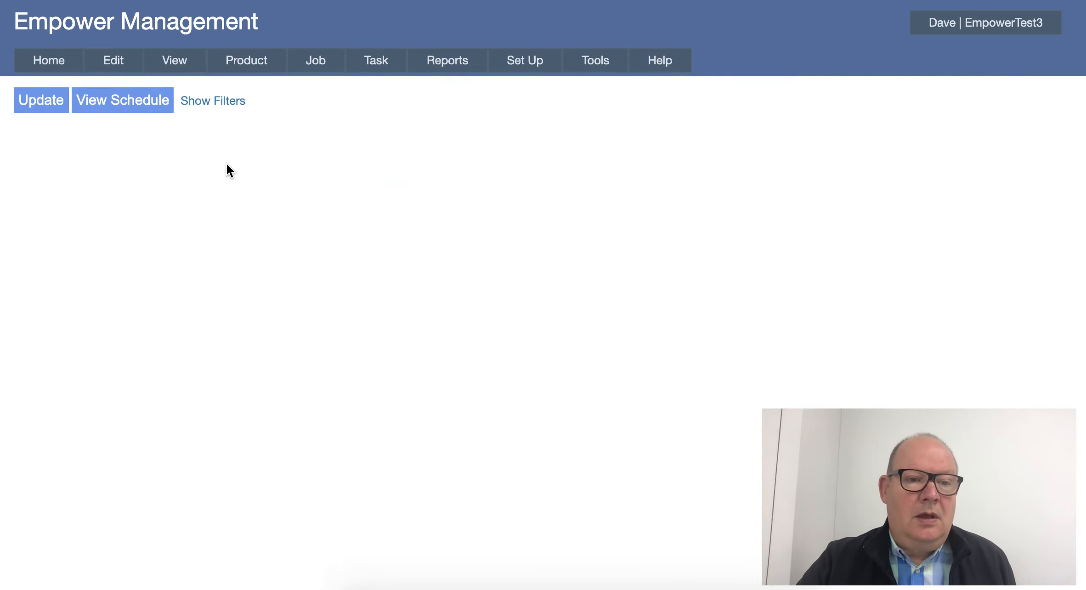
{"action": "left_click", "coordinate": [49, 104]}
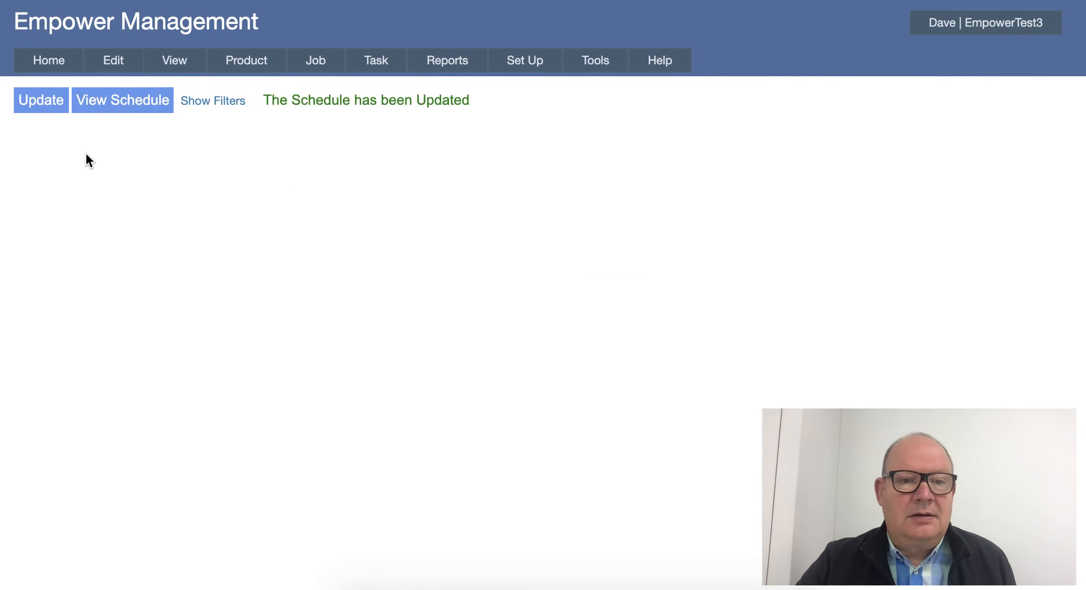
{"action": "left_click", "coordinate": [124, 102]}
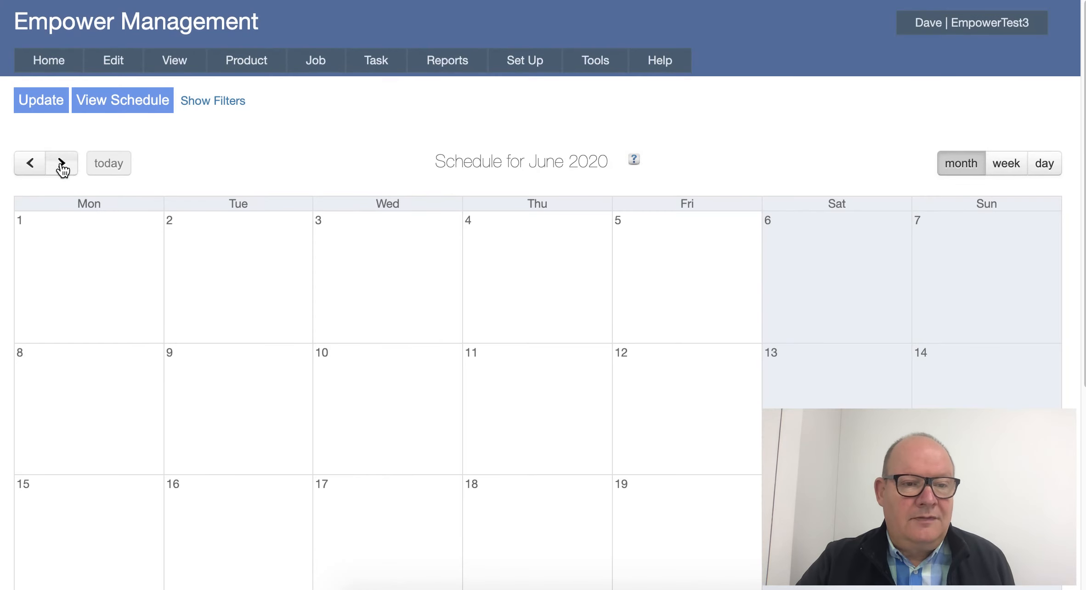
{"action": "left_click", "coordinate": [61, 164]}
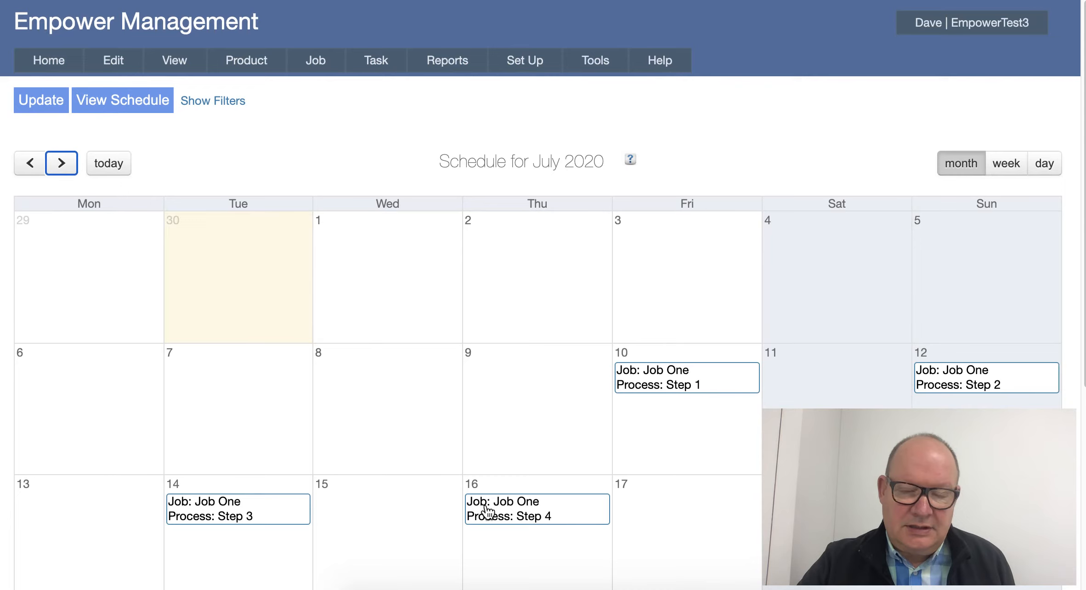
{"action": "scroll", "coordinate": [484, 506], "scroll_direction": "down", "scroll_amount": 2}
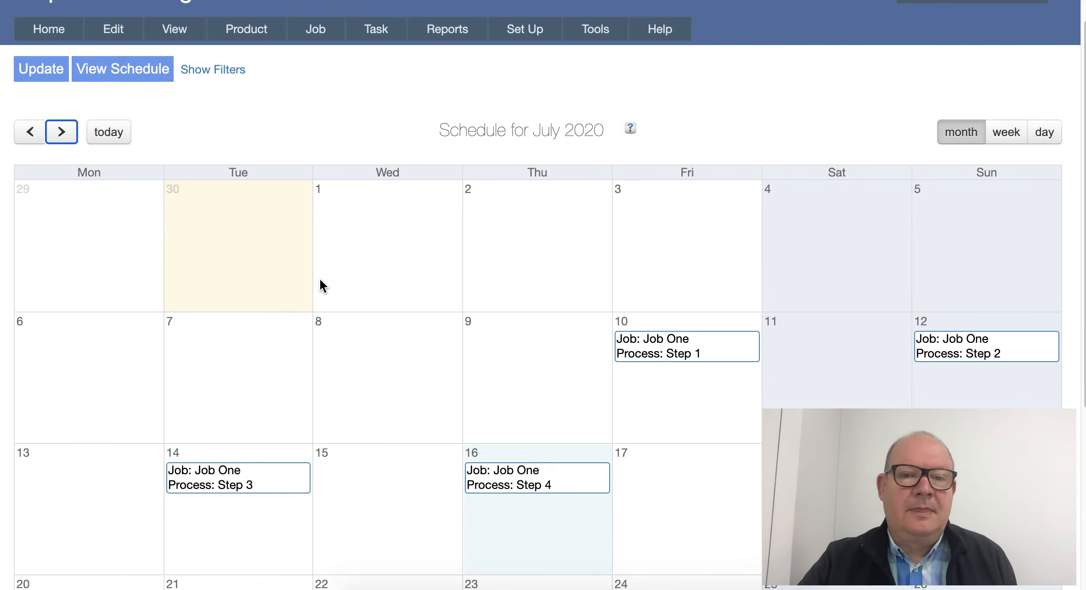
Return to the Scheduling section of the system settings.
{"action": "mouse_move", "coordinate": [518, 28]}
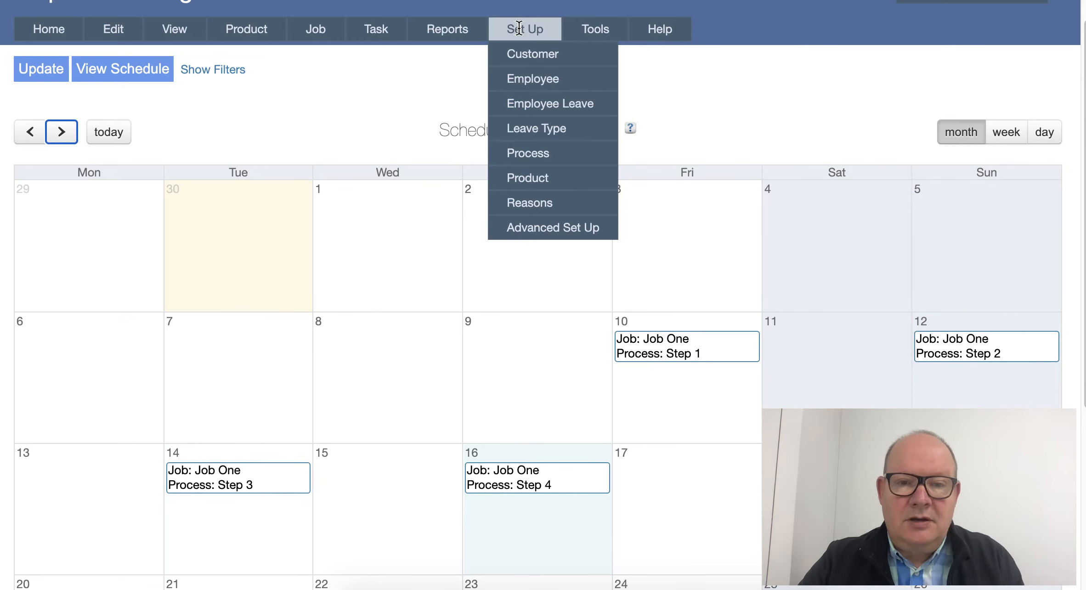
{"action": "mouse_move", "coordinate": [593, 28]}
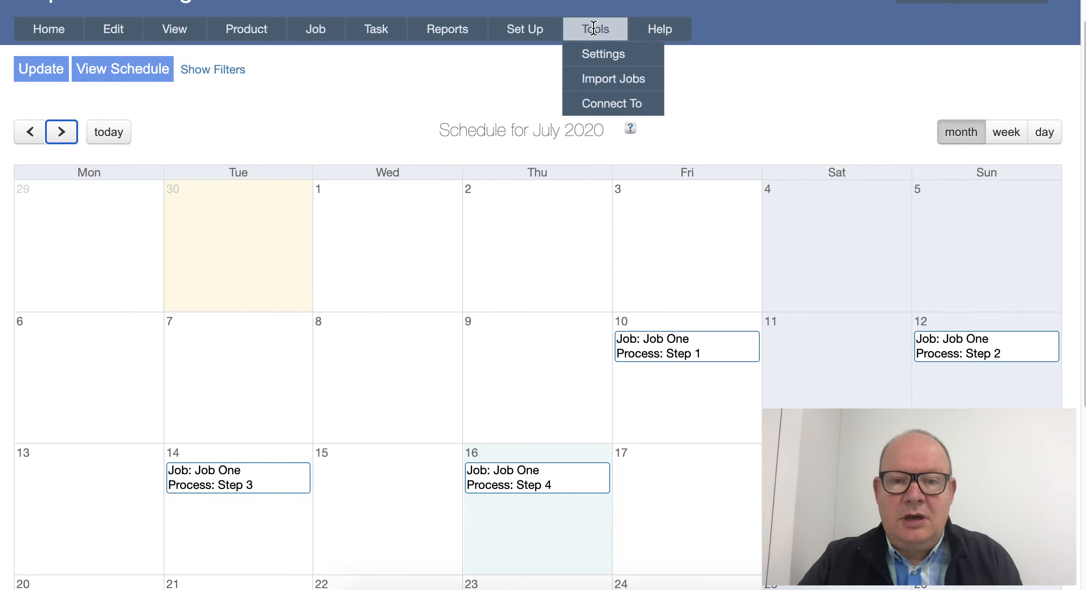
{"action": "left_click", "coordinate": [597, 55]}
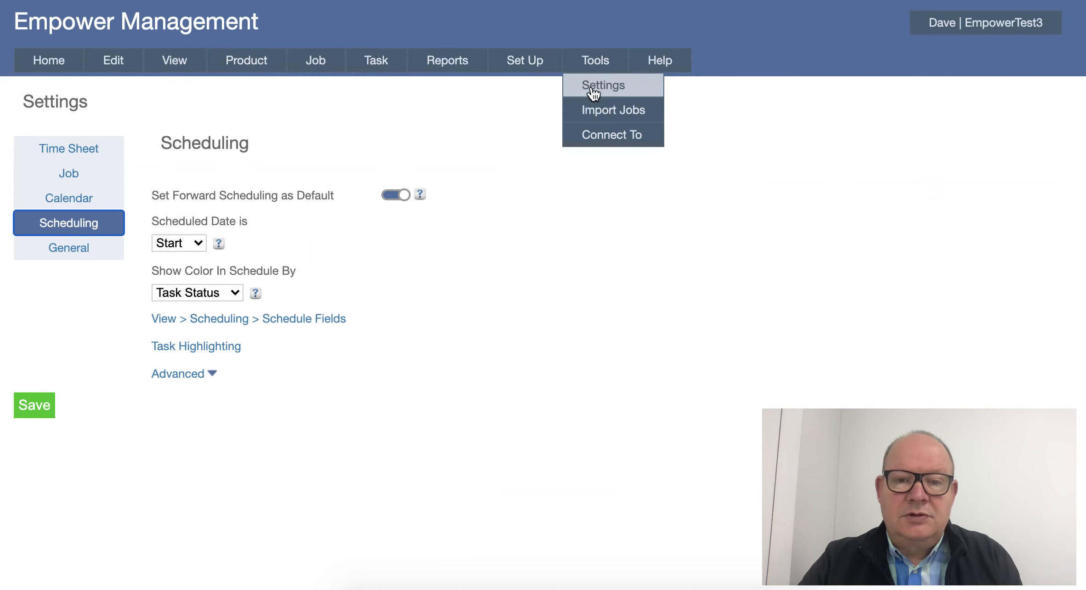
Set the 8 Day Forward Schedule's weekend to Sat & Sun and save it.
{"action": "mouse_move", "coordinate": [531, 61]}
{"action": "mouse_move", "coordinate": [529, 258]}
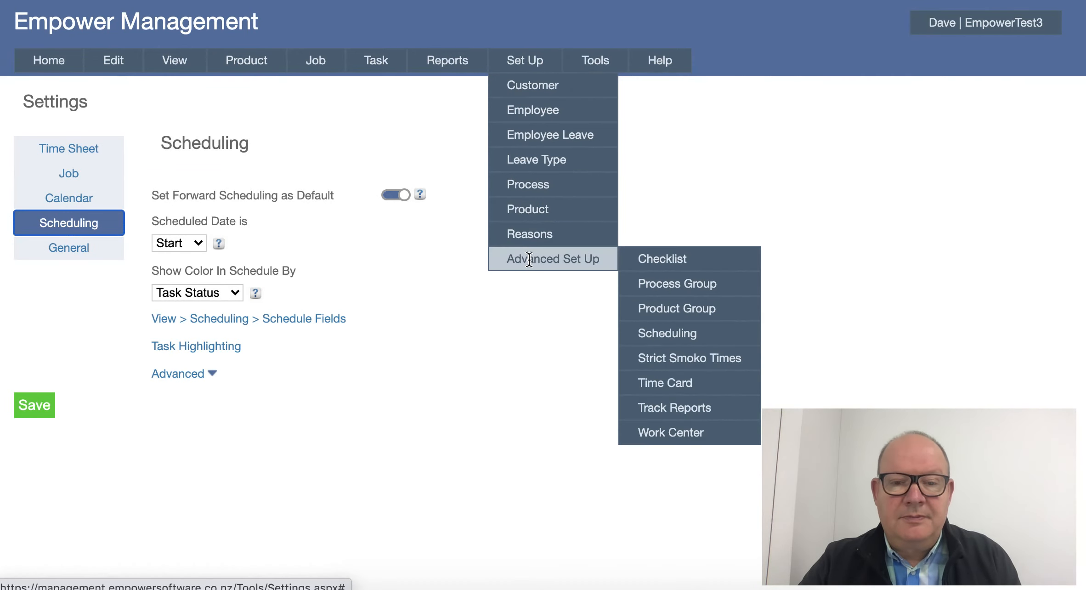
{"action": "mouse_move", "coordinate": [663, 341]}
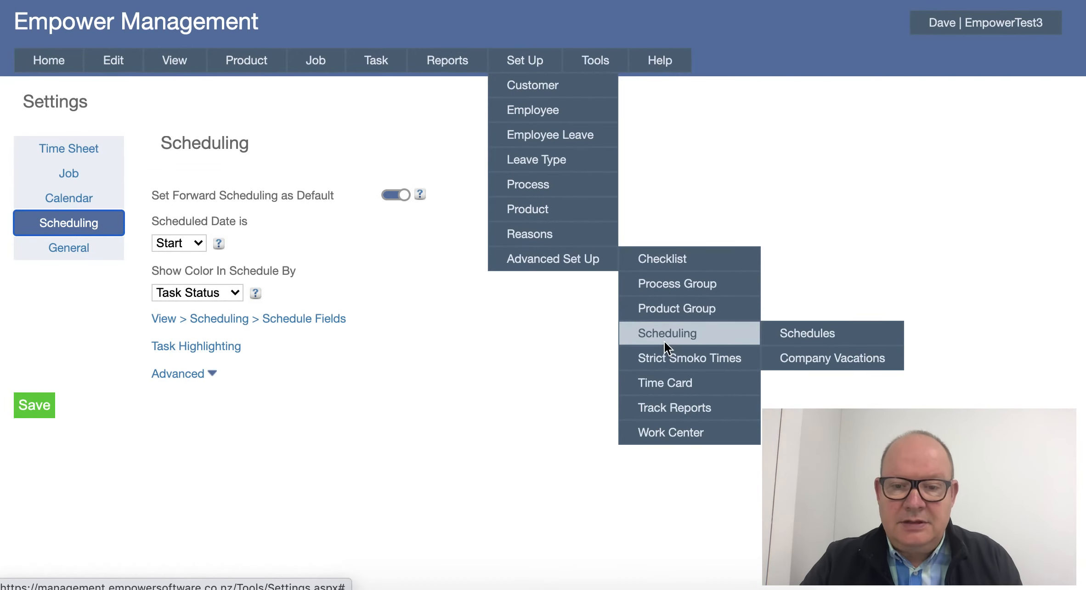
{"action": "left_click", "coordinate": [785, 334]}
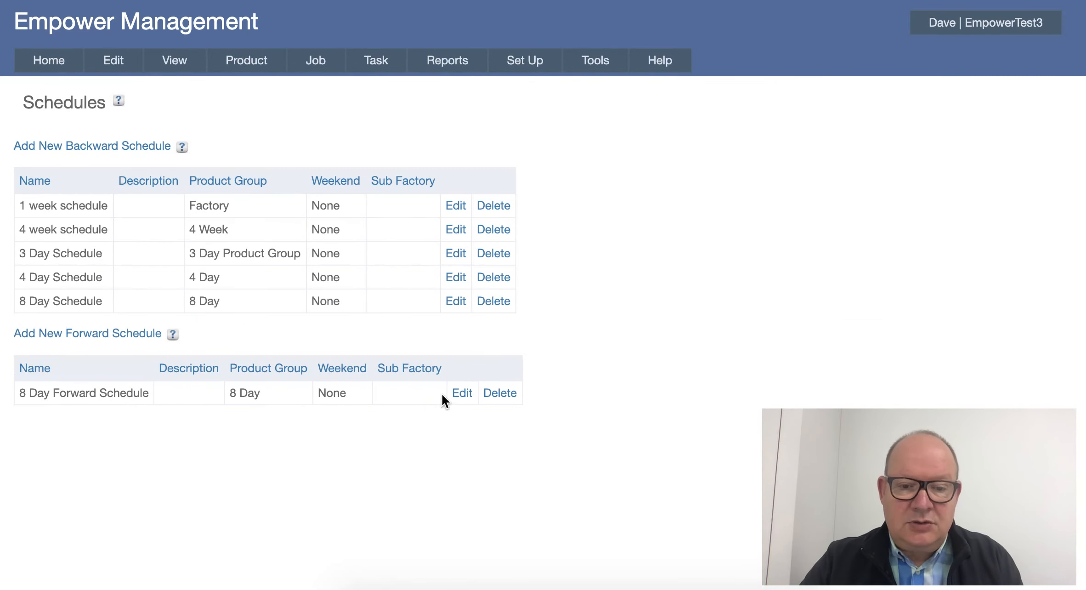
{"action": "left_click", "coordinate": [460, 393]}
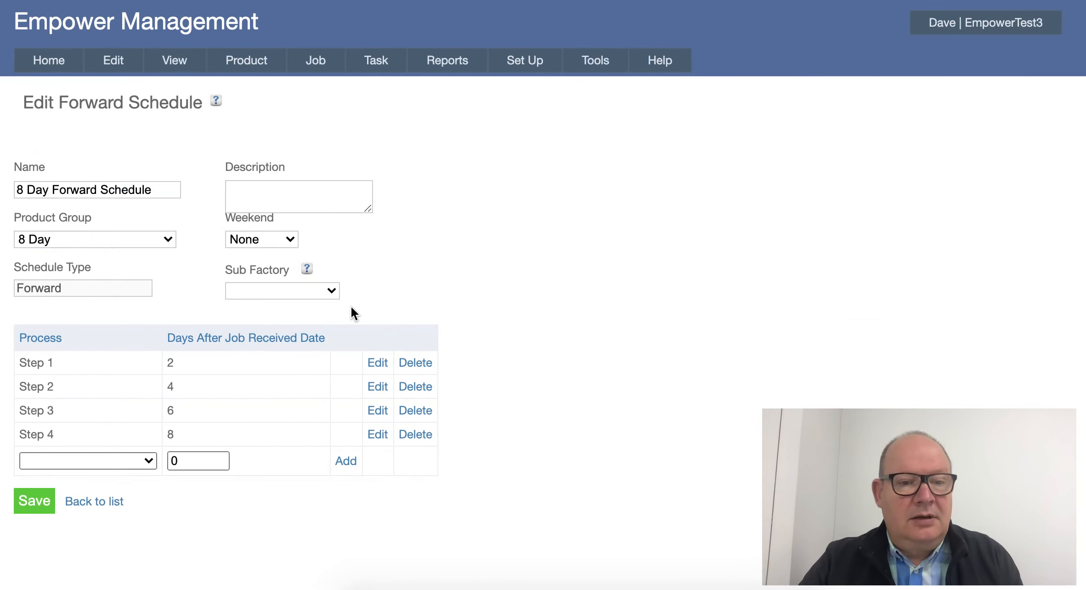
{"action": "left_click", "coordinate": [289, 238]}
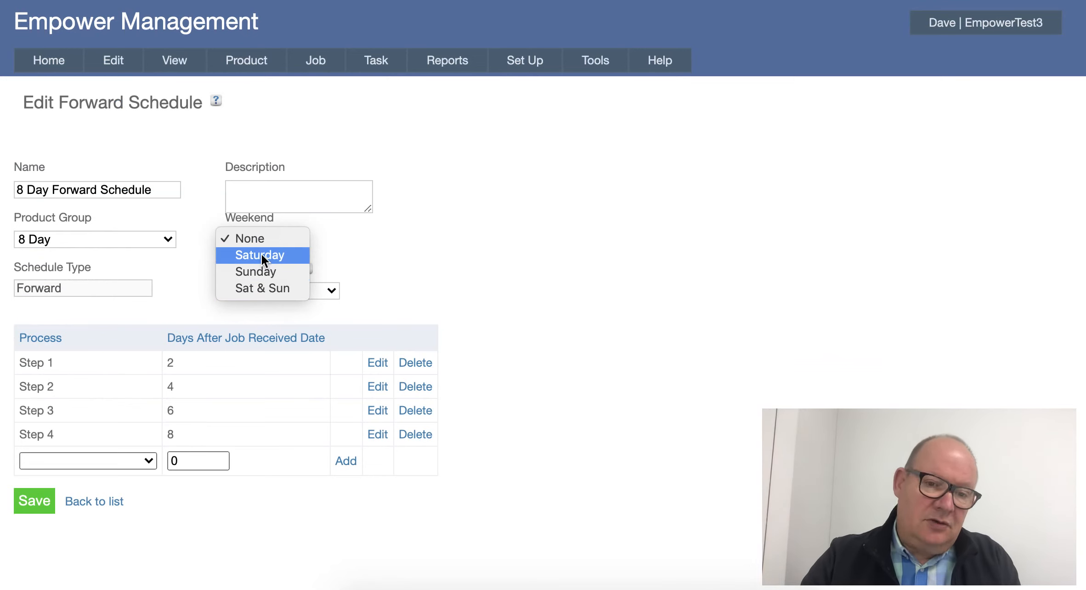
{"action": "left_click", "coordinate": [250, 286]}
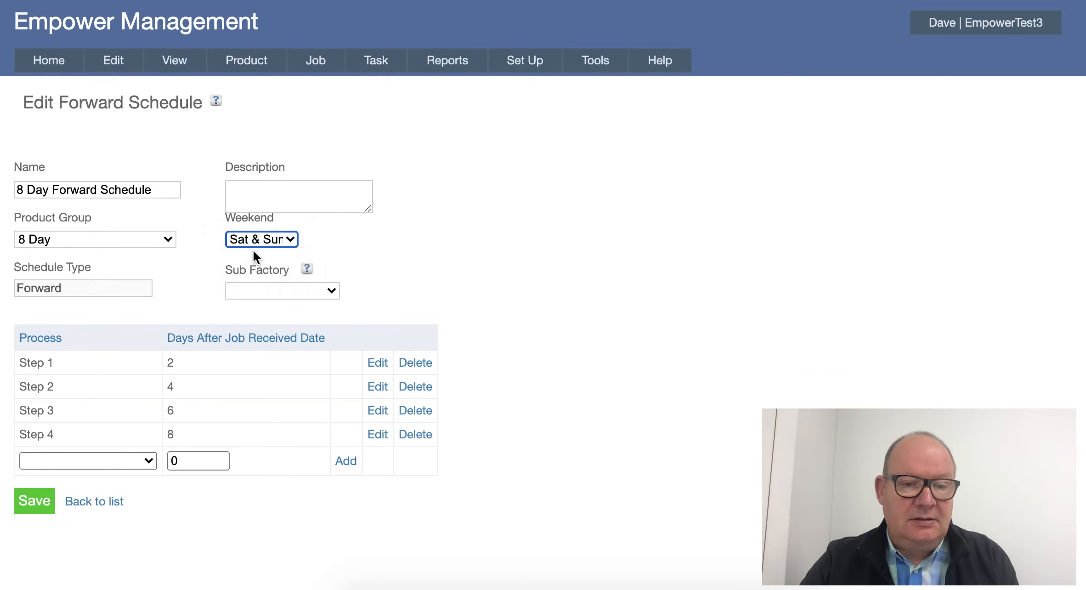
{"action": "left_click", "coordinate": [34, 501]}
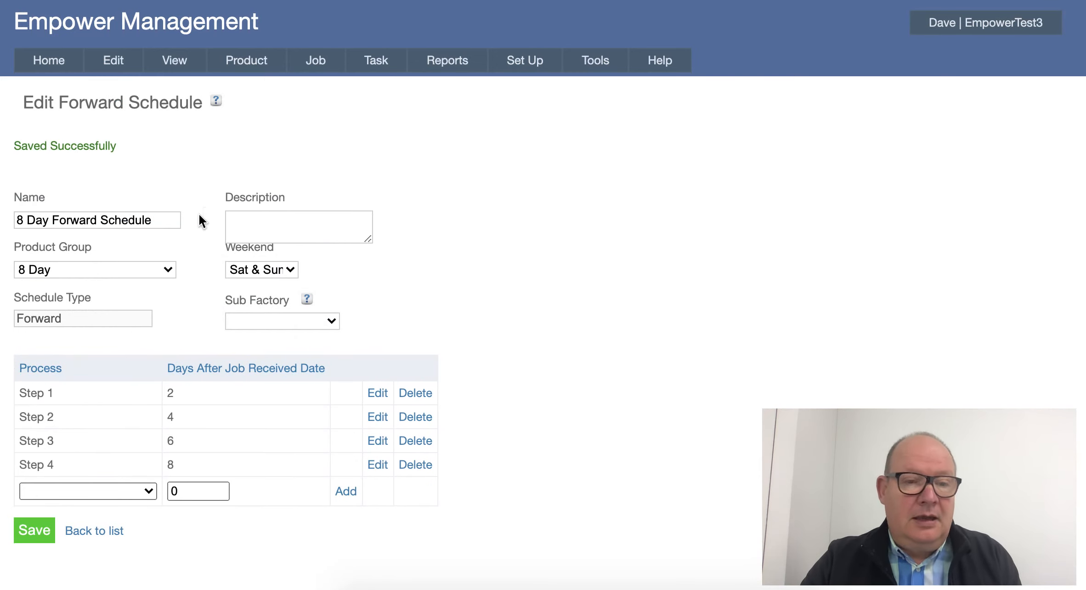
Update the schedule, view it, and move the calendar forward to July 2020.
{"action": "mouse_move", "coordinate": [179, 60]}
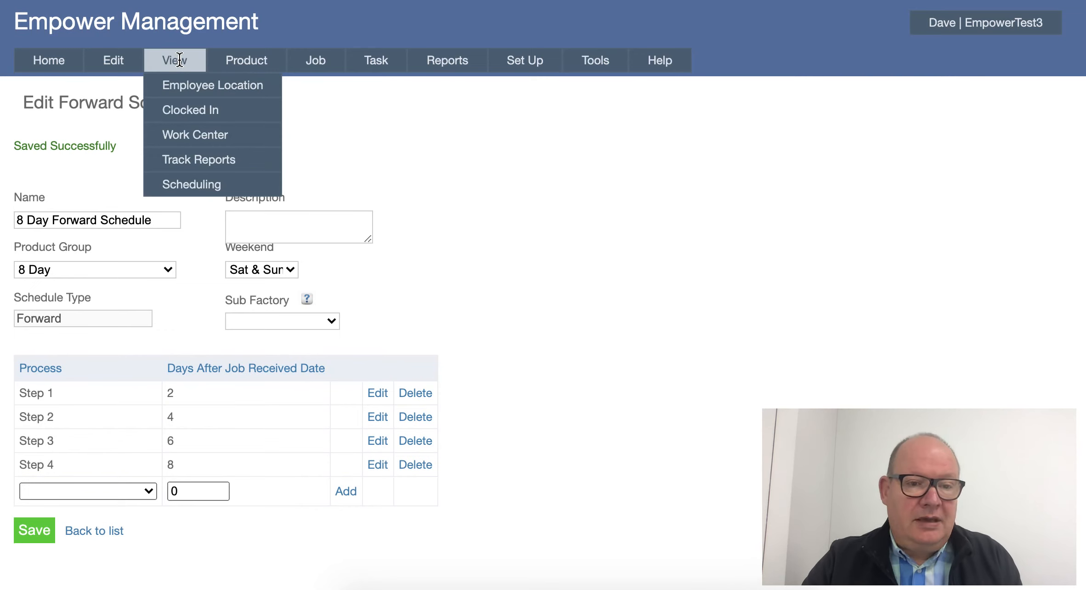
{"action": "mouse_move", "coordinate": [177, 182]}
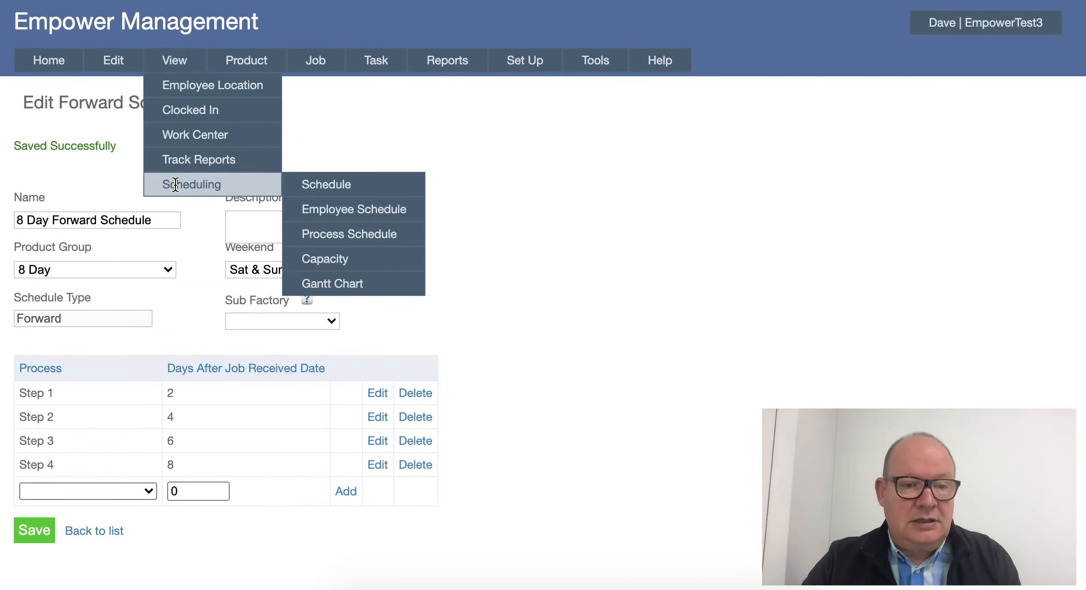
{"action": "left_click", "coordinate": [320, 185]}
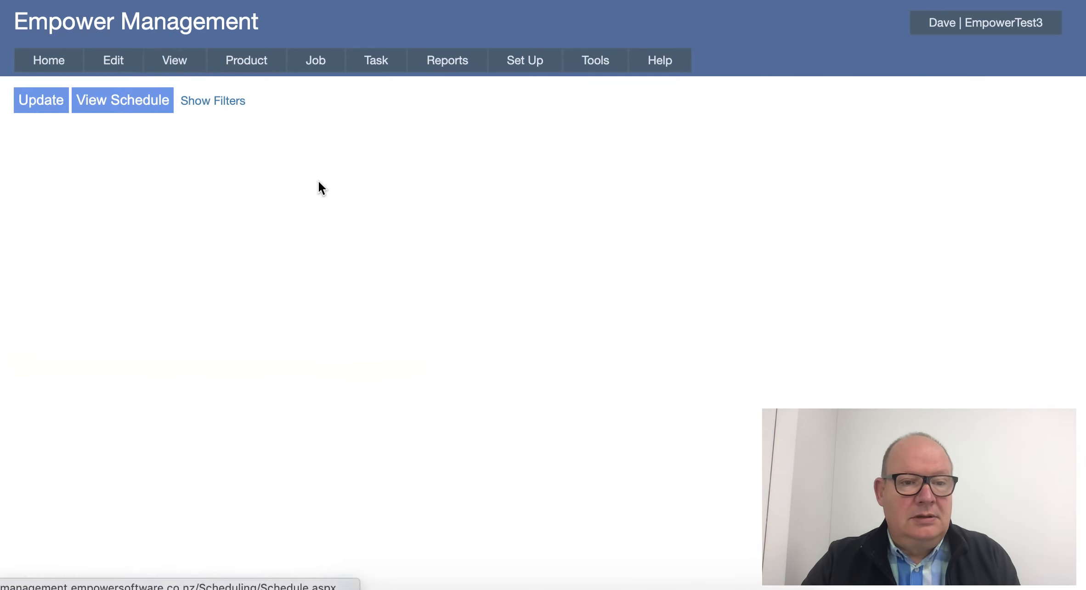
{"action": "left_click", "coordinate": [31, 101]}
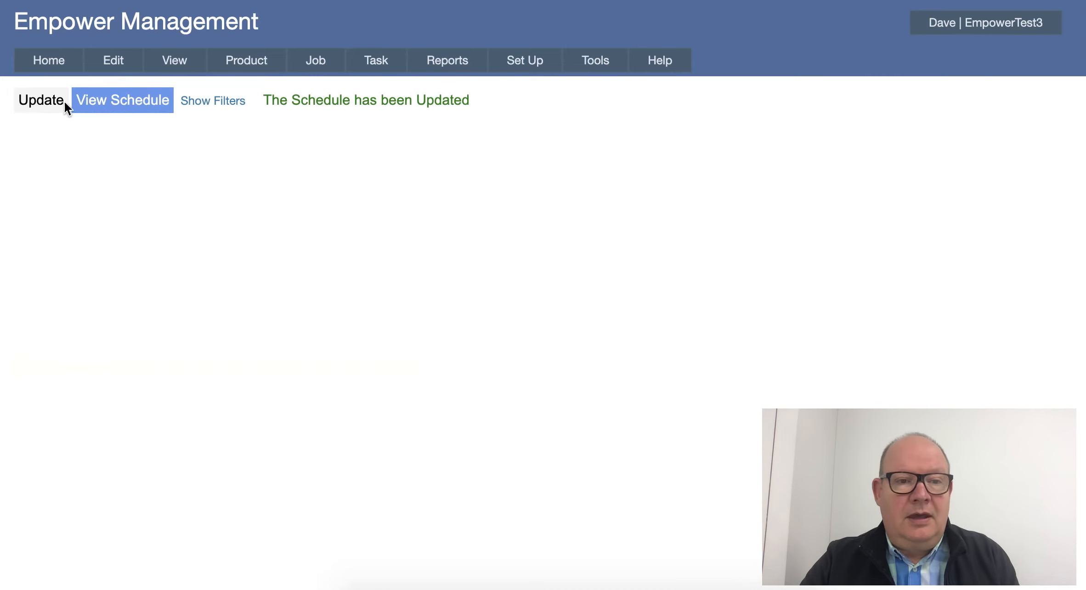
{"action": "left_click", "coordinate": [101, 100]}
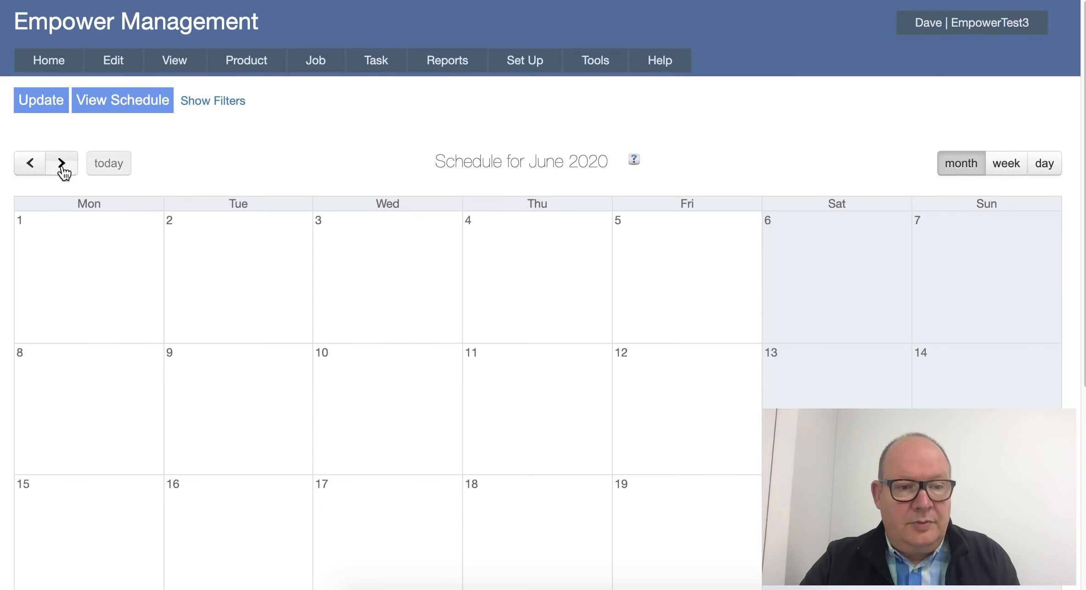
{"action": "left_click", "coordinate": [62, 164]}
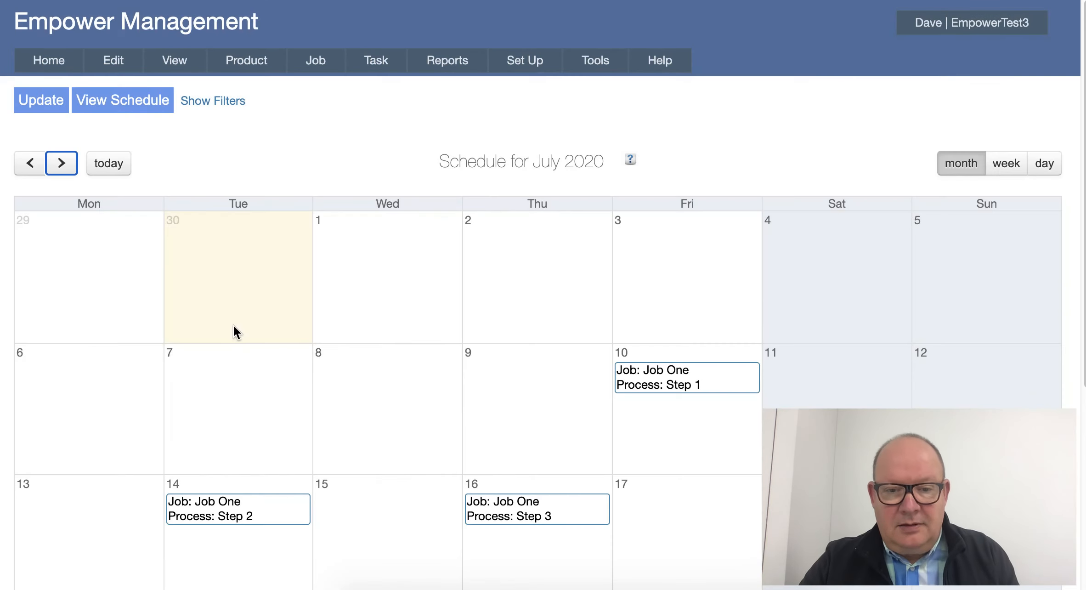
Examine where Job One's process steps fall across the July 2020 calendar.
{"action": "scroll", "coordinate": [284, 360], "scroll_direction": "down", "scroll_amount": 1}
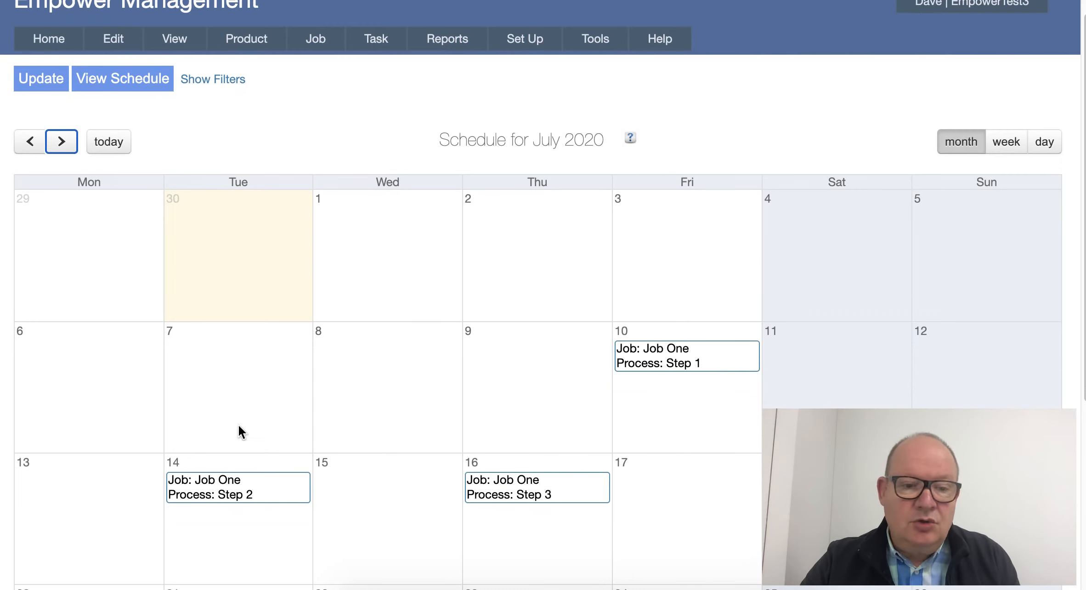
{"action": "scroll", "coordinate": [195, 488], "scroll_direction": "down", "scroll_amount": 1}
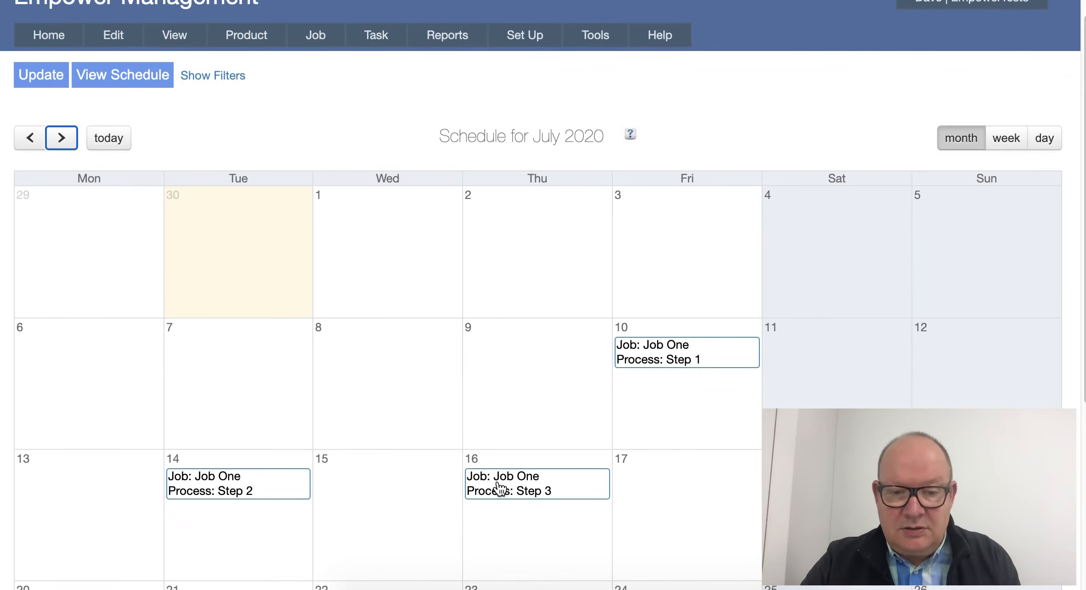
{"action": "scroll", "coordinate": [439, 478], "scroll_direction": "down", "scroll_amount": 5}
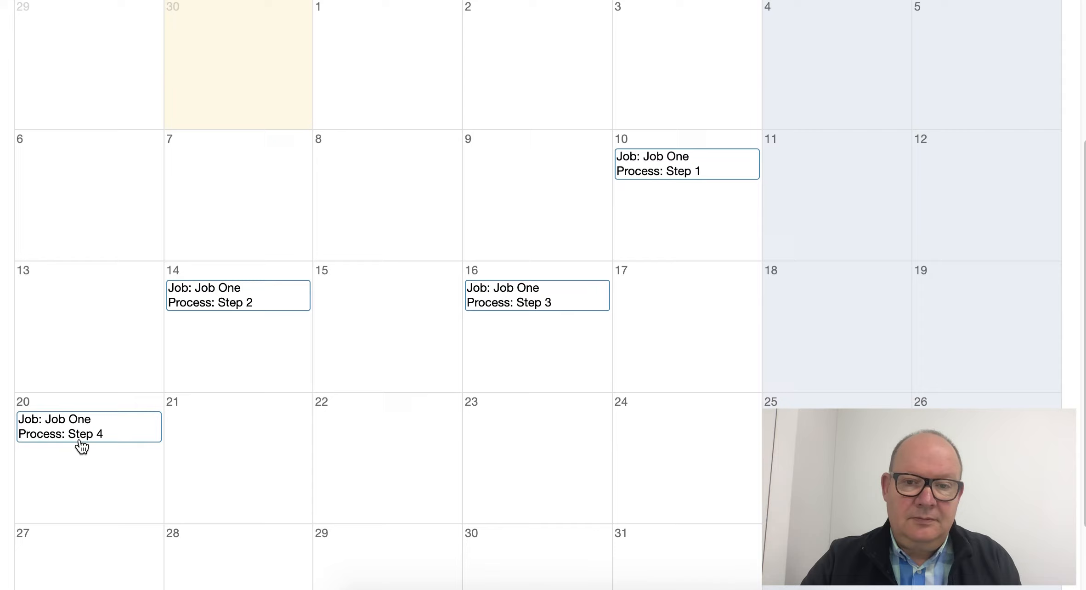
{"action": "scroll", "coordinate": [79, 445], "scroll_direction": "up", "scroll_amount": 1}
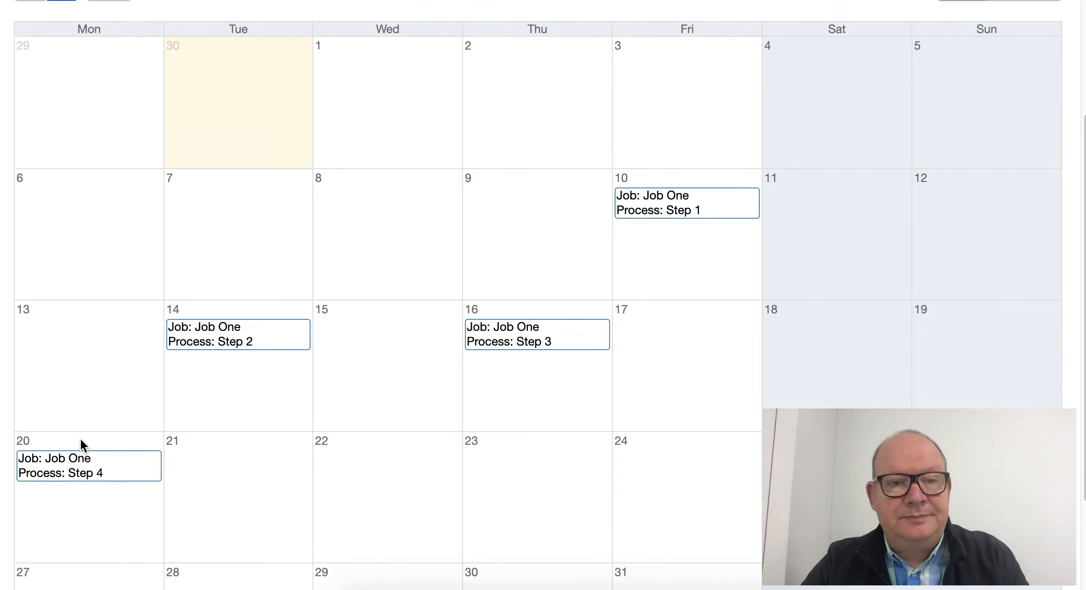
{"action": "scroll", "coordinate": [80, 440], "scroll_direction": "up", "scroll_amount": 2}
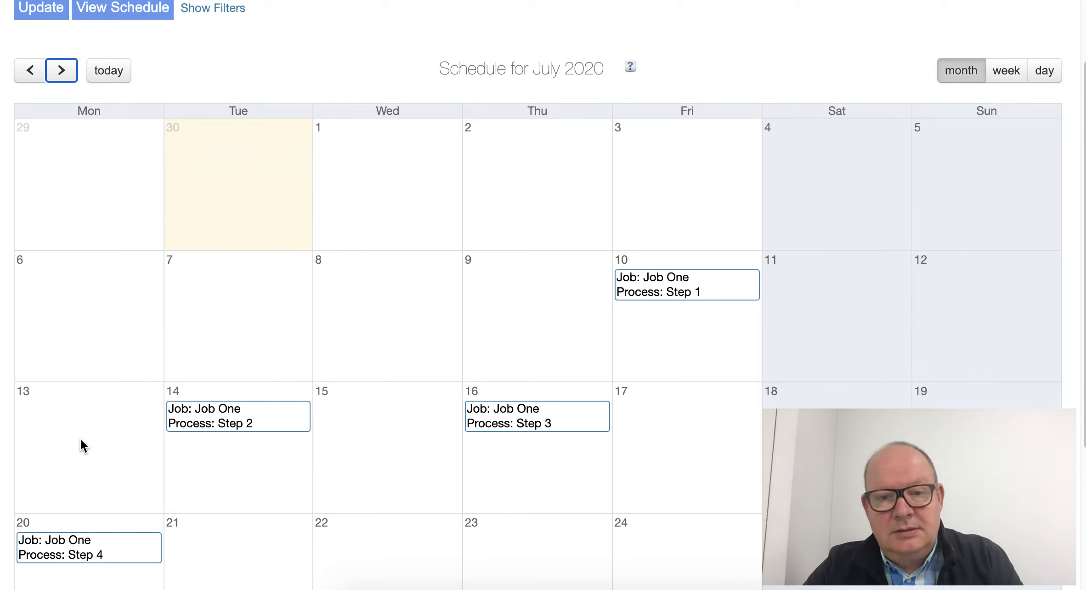
{"action": "scroll", "coordinate": [82, 460], "scroll_direction": "up", "scroll_amount": 1}
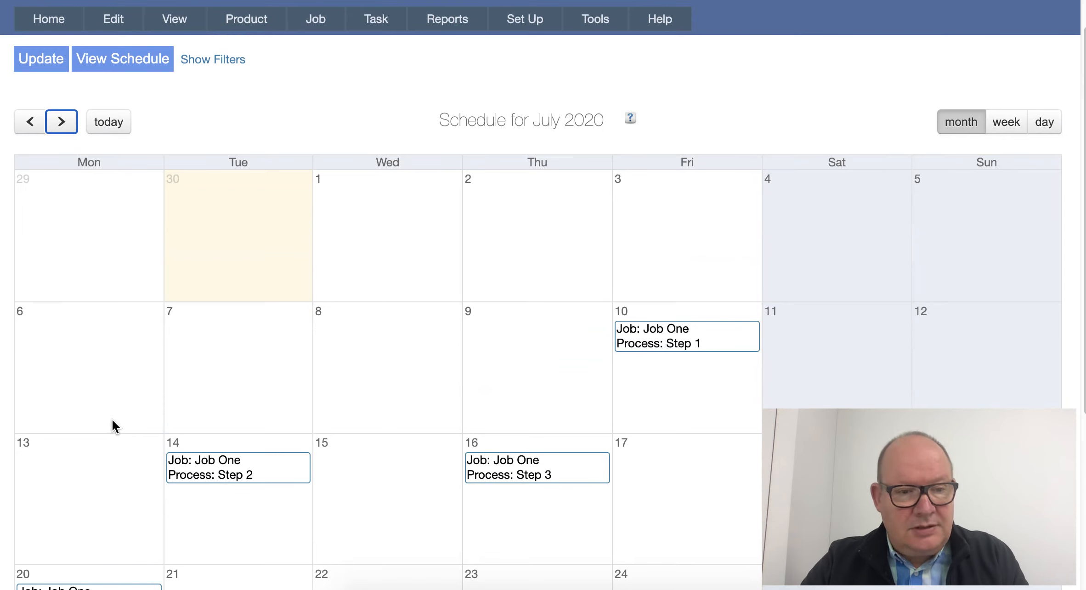
{"action": "scroll", "coordinate": [104, 419], "scroll_direction": "down", "scroll_amount": 1}
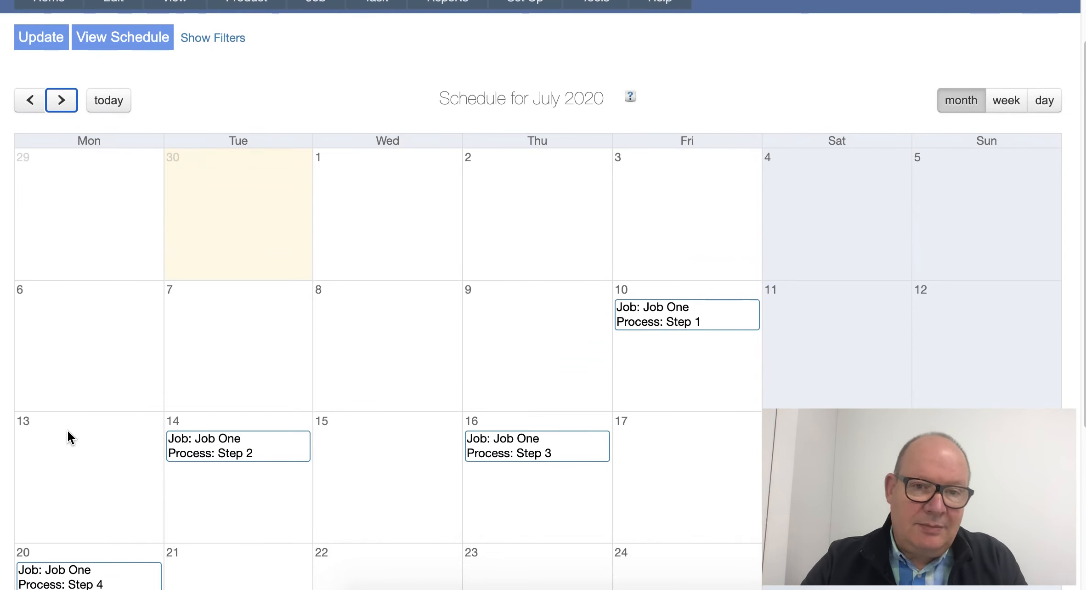
{"action": "left_click", "coordinate": [69, 469]}
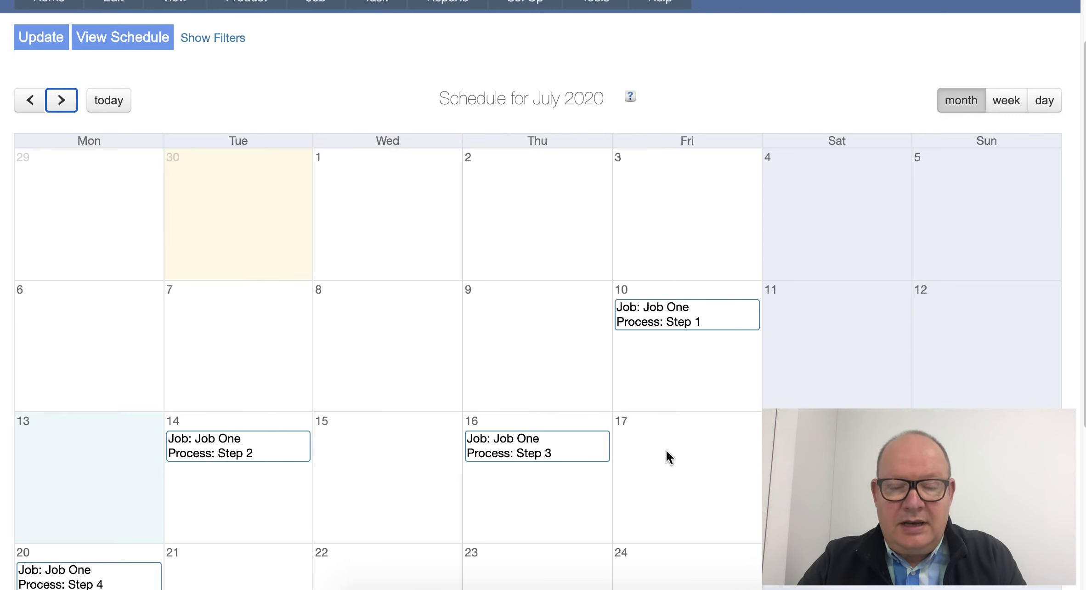
{"action": "scroll", "coordinate": [401, 451], "scroll_direction": "up", "scroll_amount": 2}
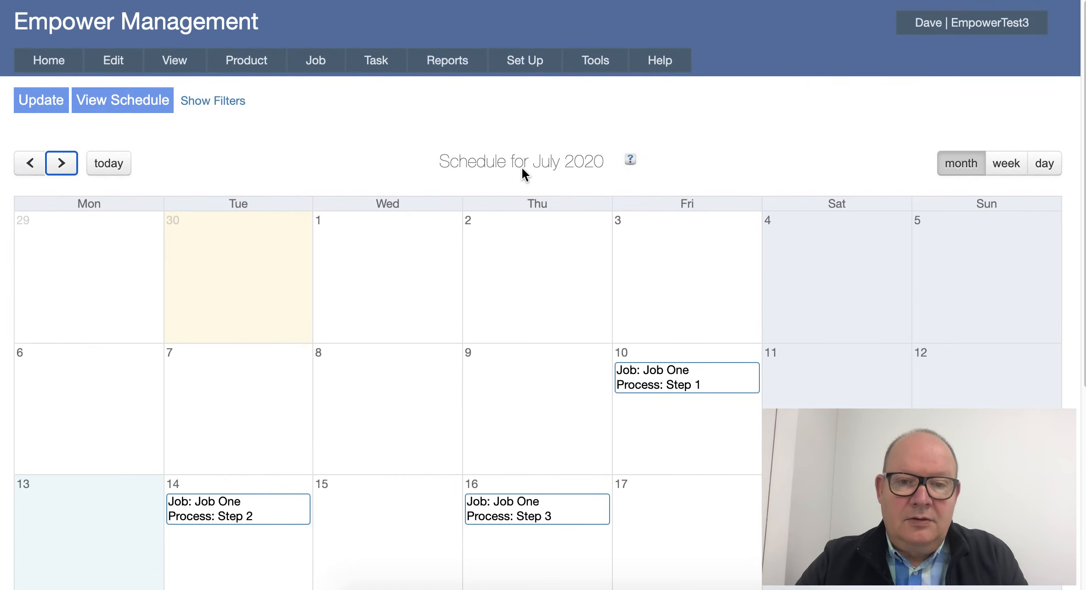
Open the Company Vacations page from the advanced scheduling setup.
{"action": "mouse_move", "coordinate": [529, 62]}
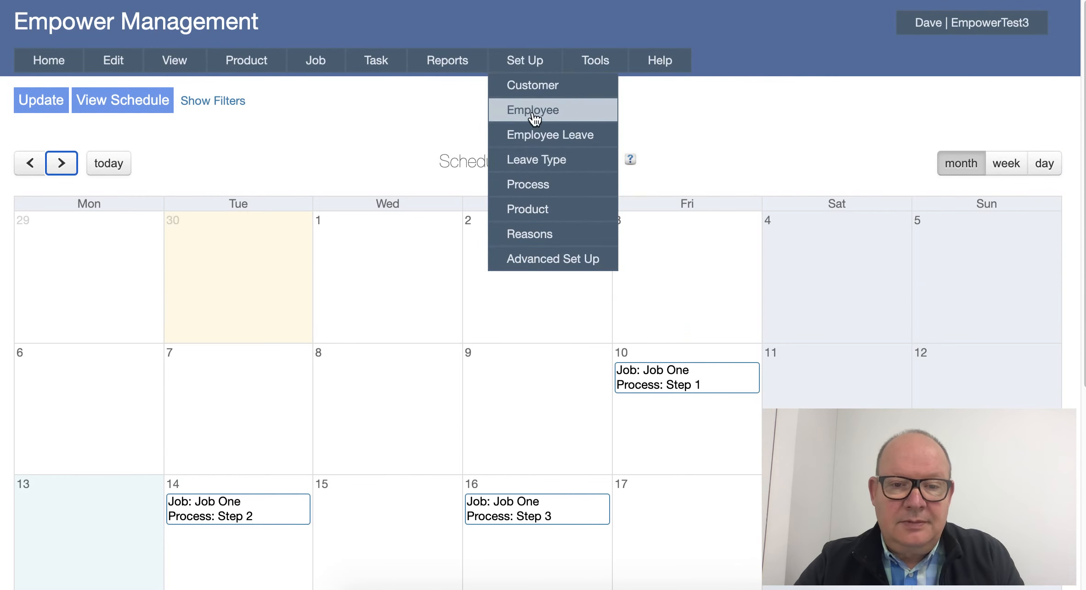
{"action": "mouse_move", "coordinate": [538, 252]}
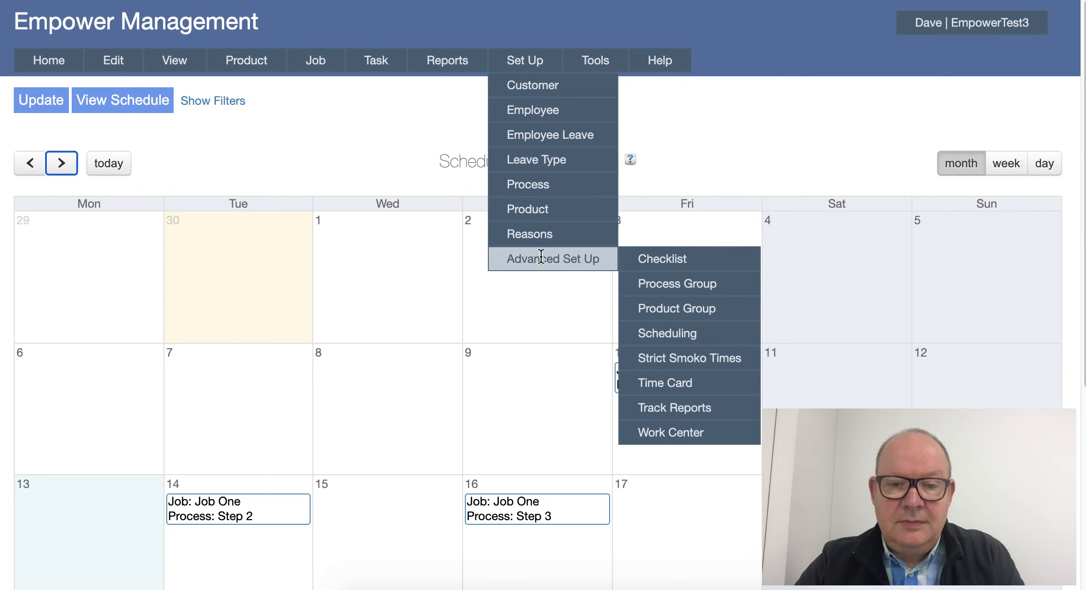
{"action": "mouse_move", "coordinate": [659, 331]}
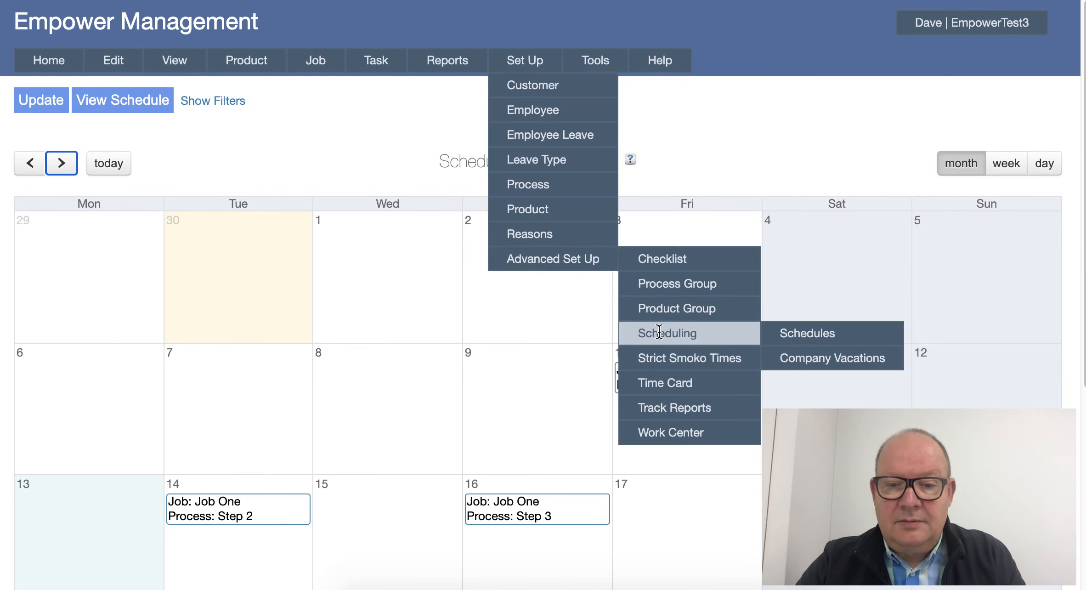
{"action": "left_click", "coordinate": [821, 365]}
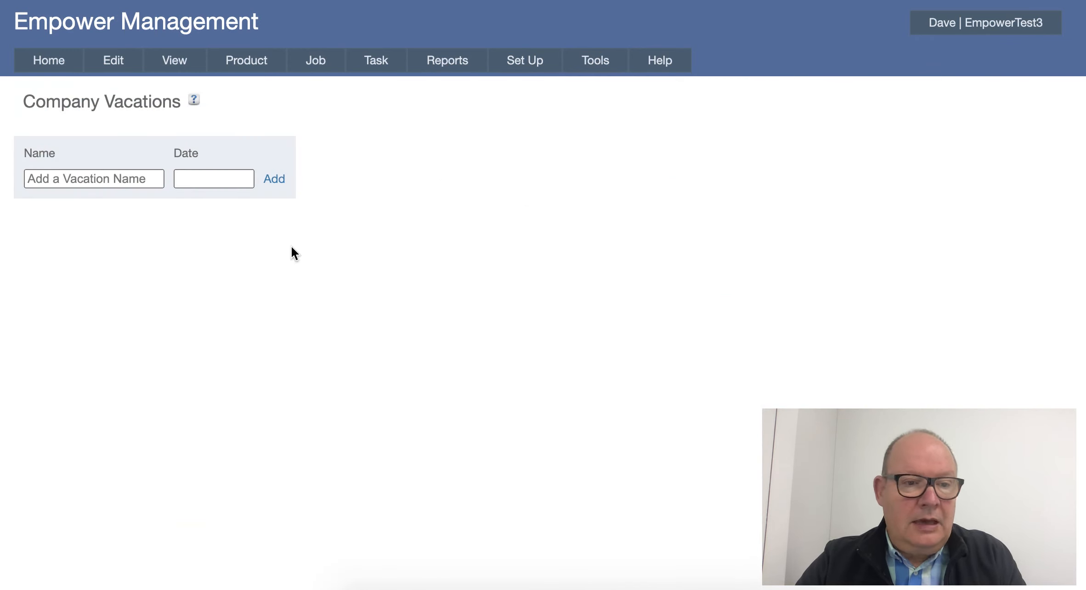
{"action": "left_click", "coordinate": [45, 178]}
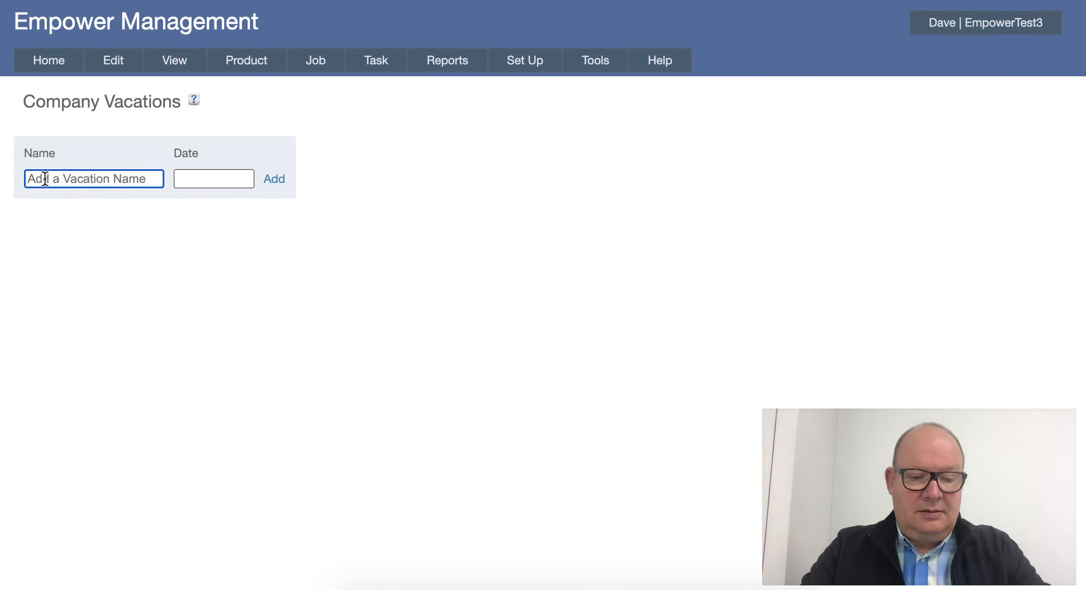
{"action": "type", "text": "A"}
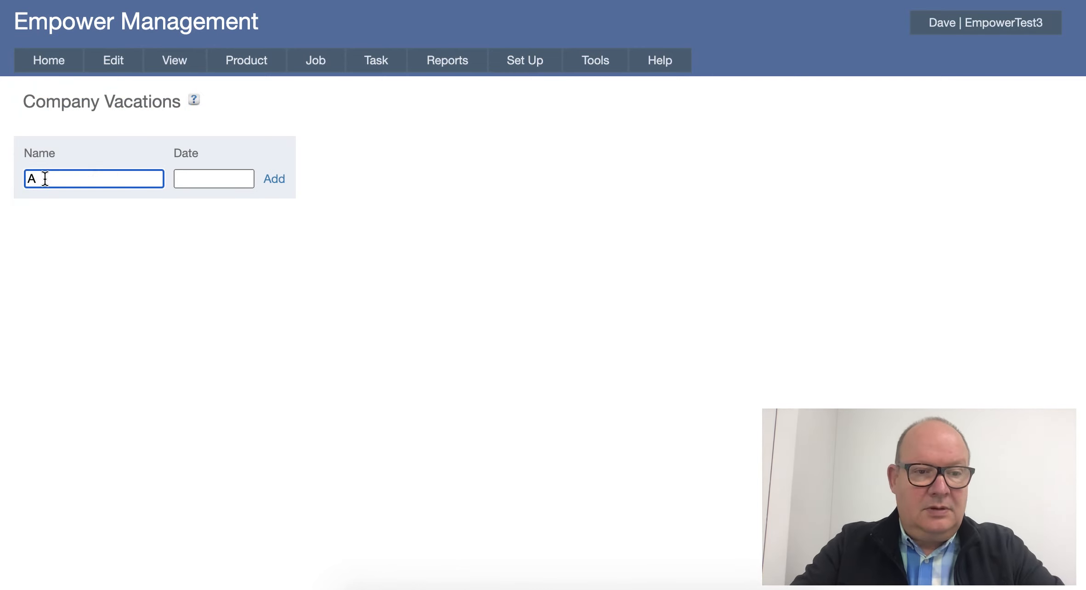
{"action": "type", "text": "NZAC"}
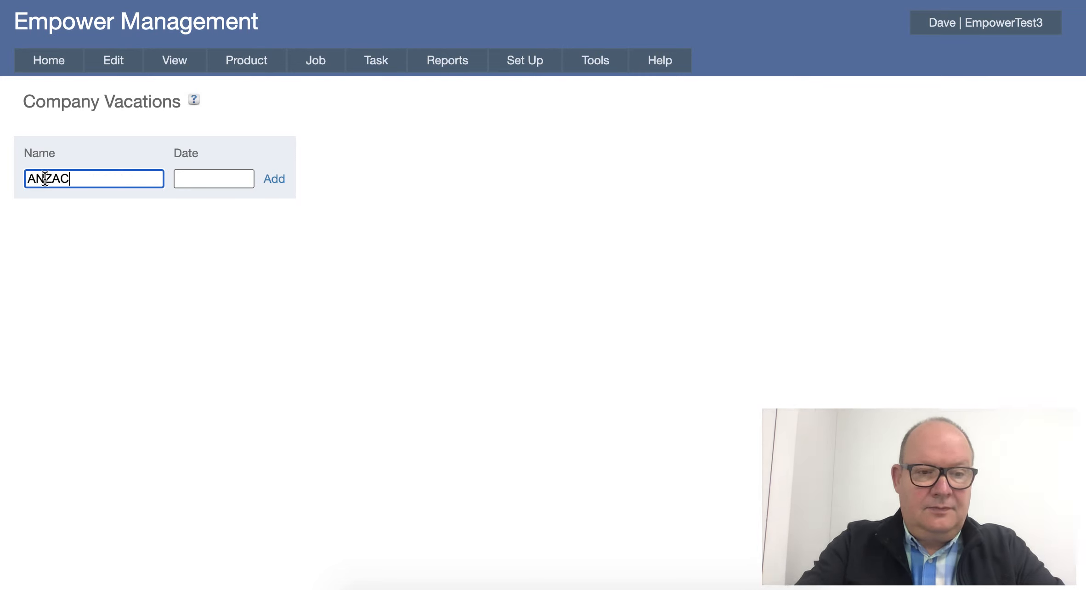
{"action": "key", "text": "BackSpace"}
{"action": "key", "text": "BackSpace"}
{"action": "key", "text": "BackSpace"}
{"action": "key", "text": "BackSpace"}
{"action": "key", "text": "BackSpace"}
{"action": "key", "text": "BackSpace"}
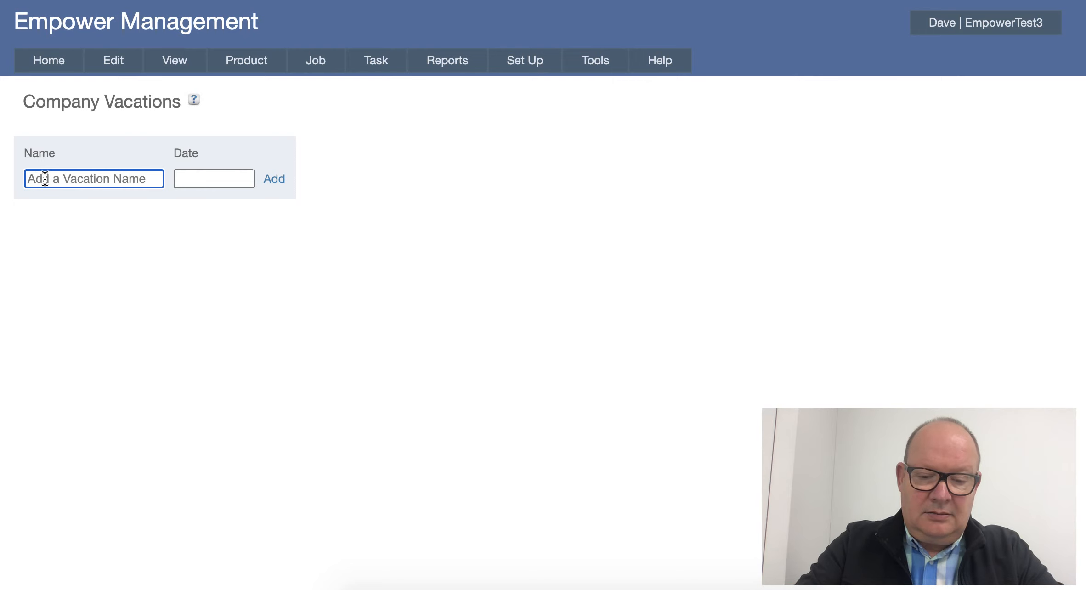
Add a company vacation named Holiday 1 dated 13/07/2020.
{"action": "type", "text": "H"}
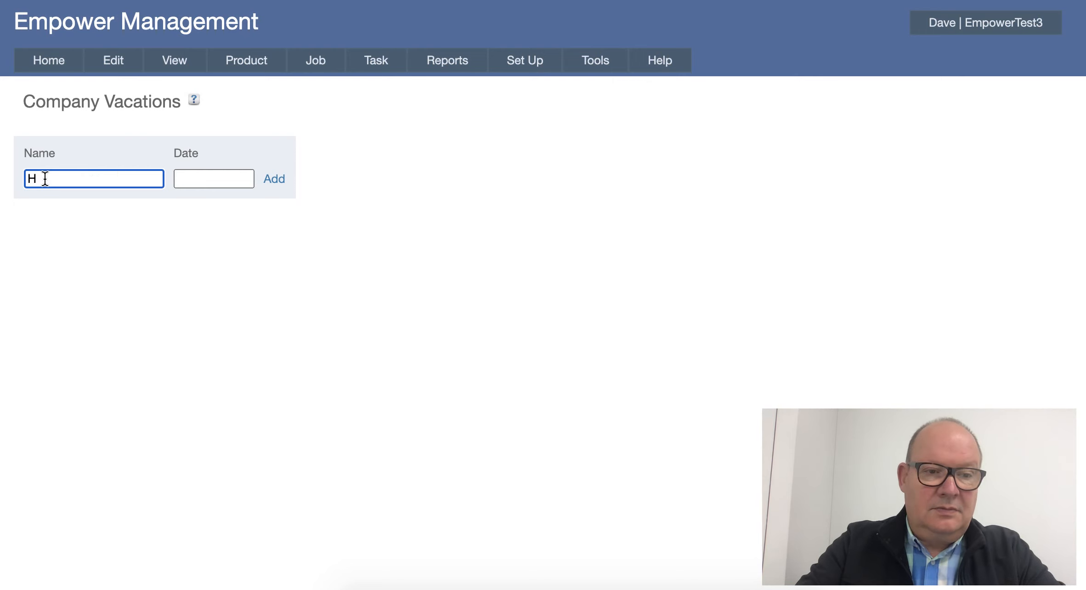
{"action": "type", "text": "ioliday"}
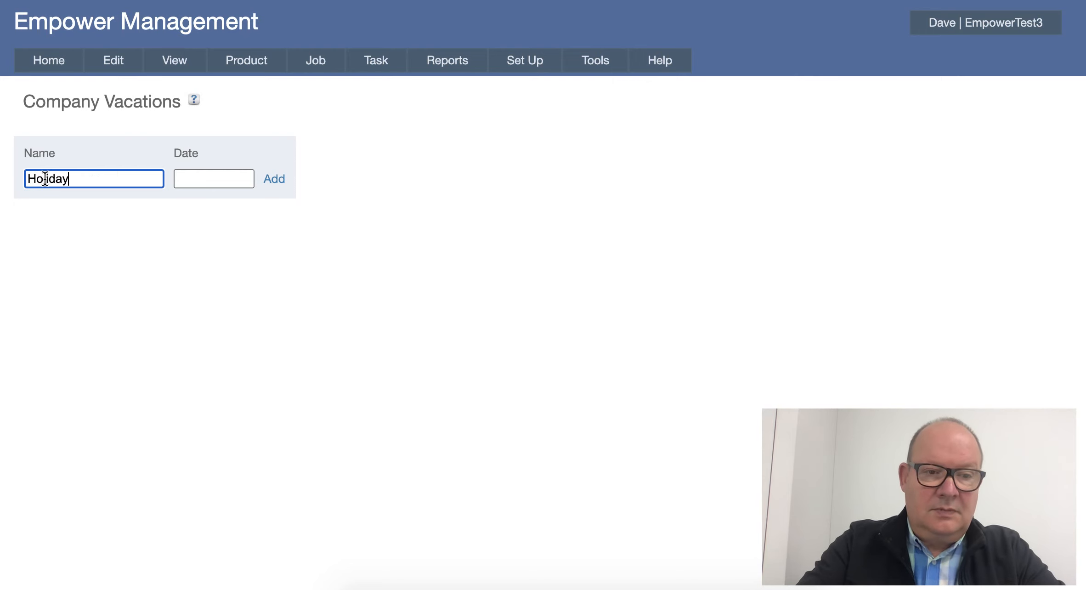
{"action": "type", "text": " 1"}
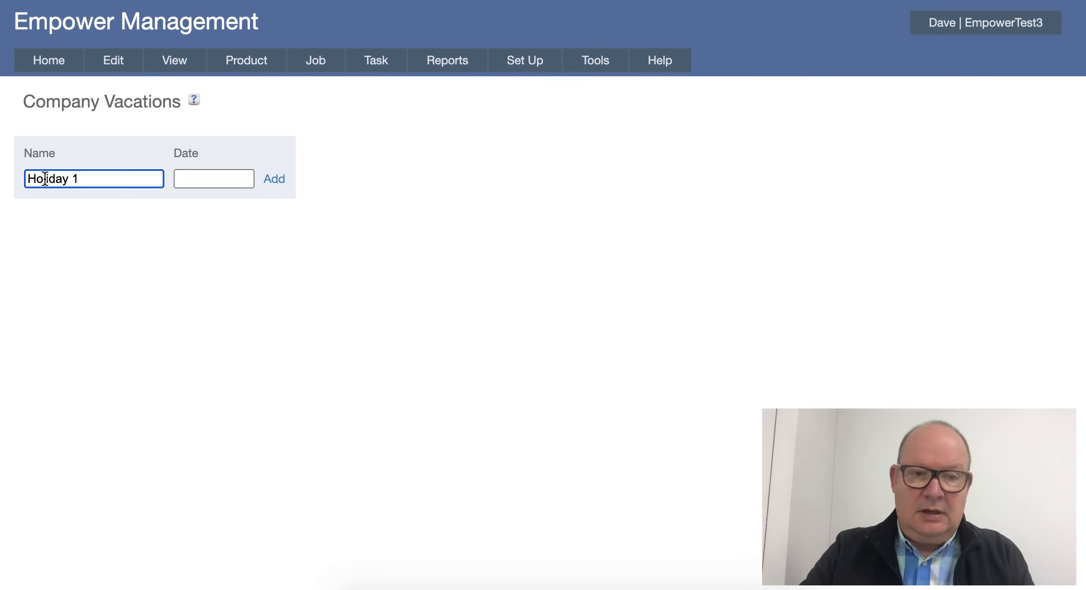
{"action": "left_click", "coordinate": [189, 178]}
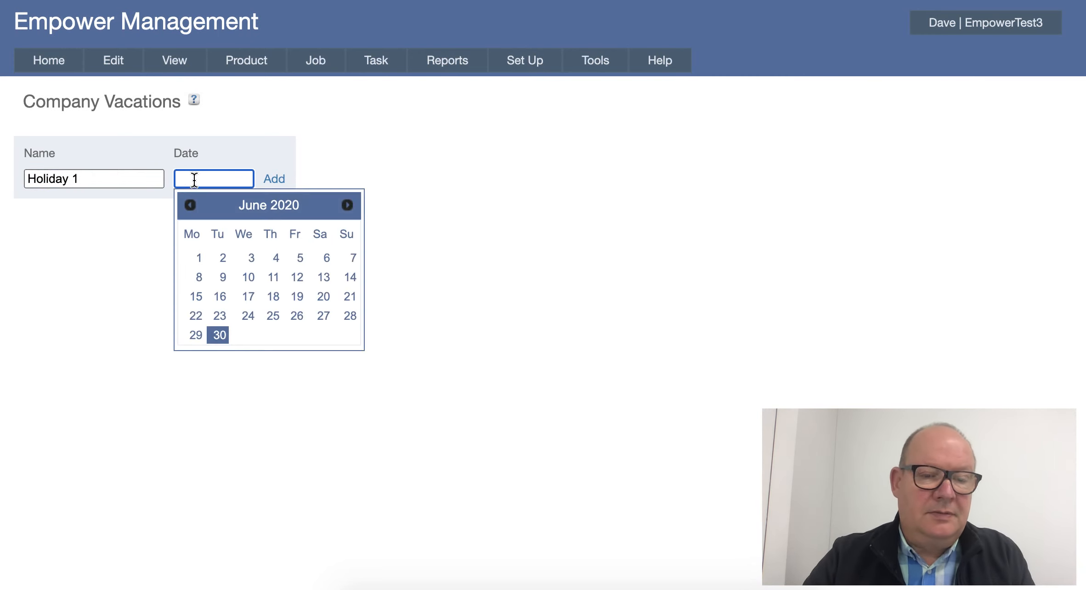
{"action": "left_click", "coordinate": [347, 206]}
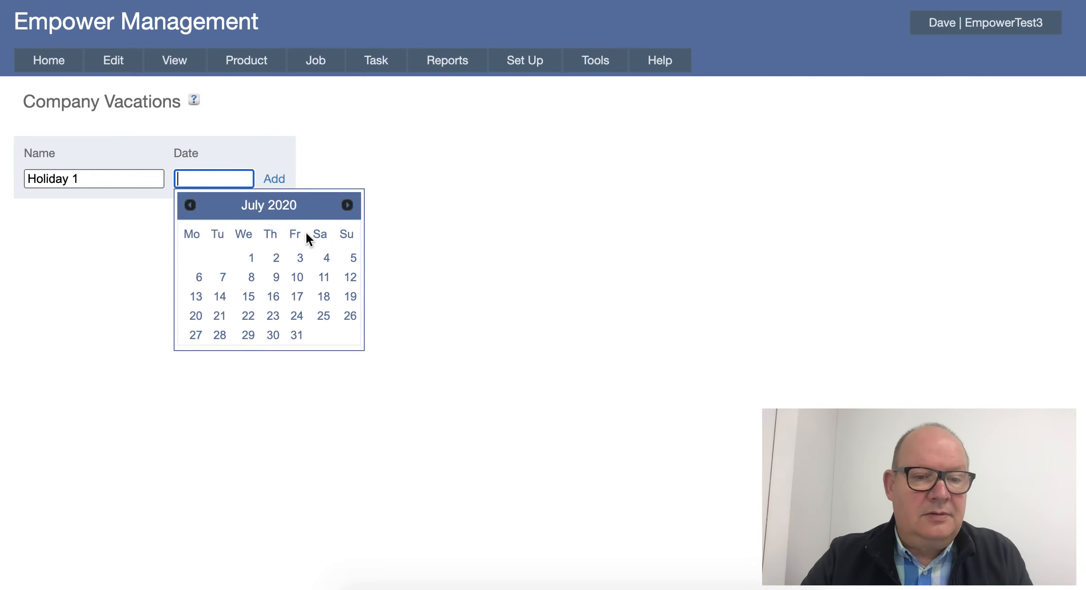
{"action": "left_click", "coordinate": [198, 299]}
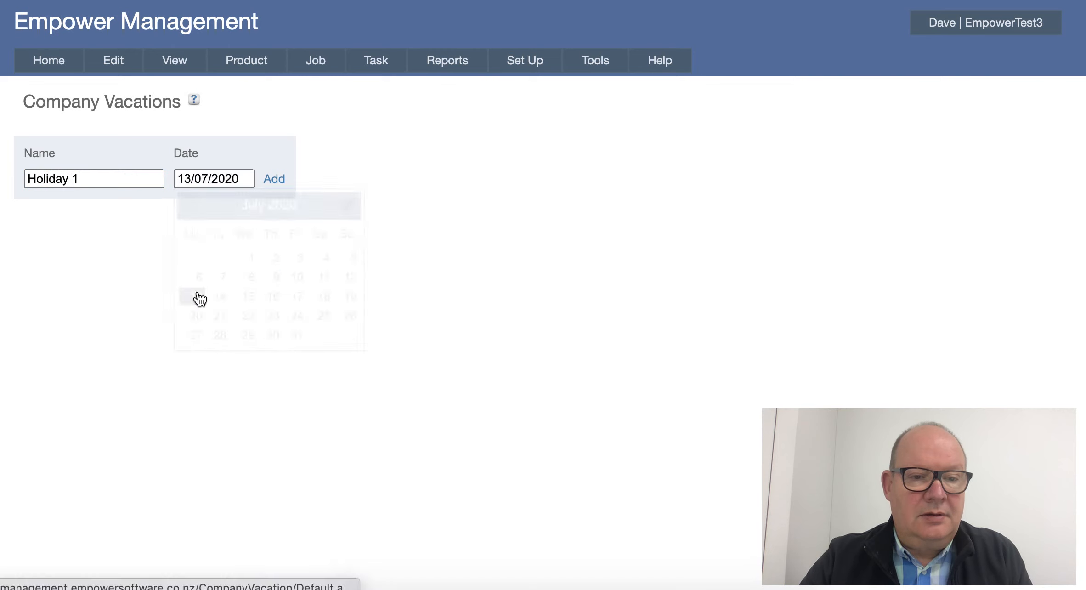
{"action": "left_click", "coordinate": [275, 179]}
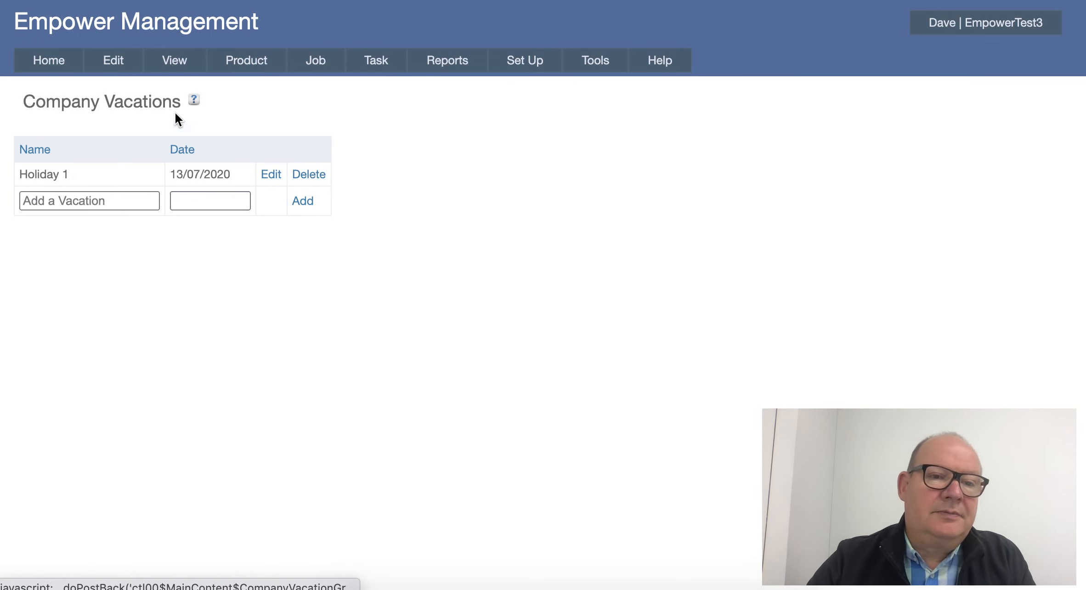
Open the schedule, update and view it, and move the calendar to July 2020 to check the vacation day.
{"action": "mouse_move", "coordinate": [172, 61]}
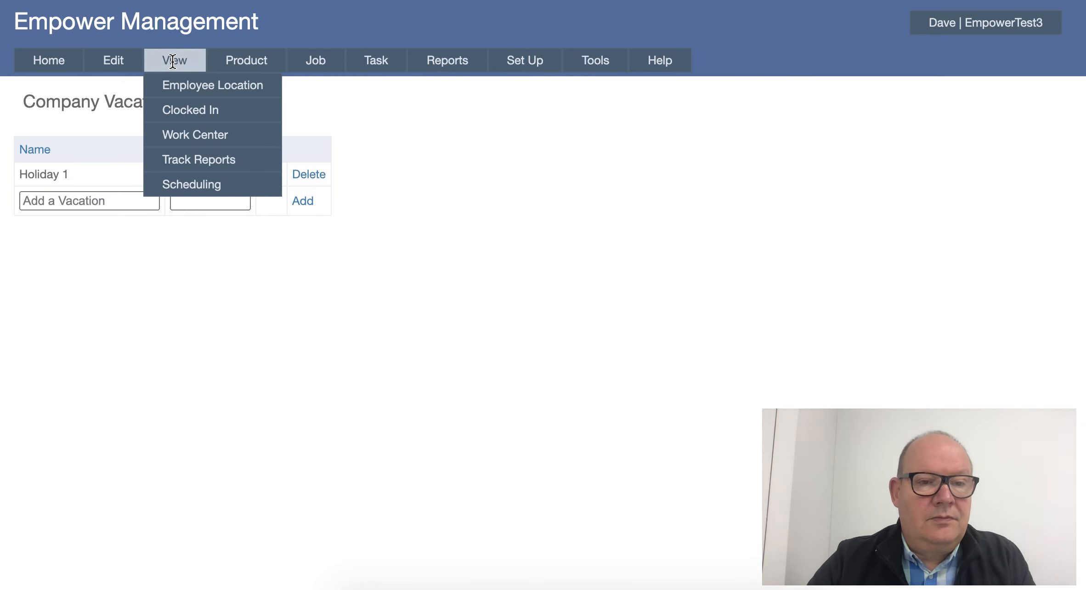
{"action": "mouse_move", "coordinate": [180, 157]}
{"action": "mouse_move", "coordinate": [181, 183]}
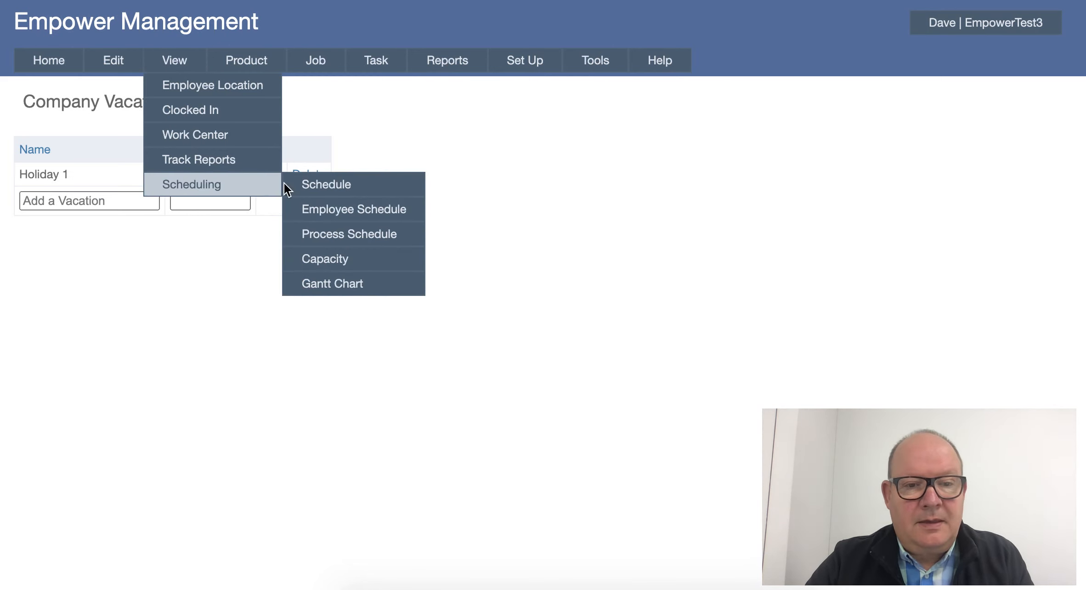
{"action": "left_click", "coordinate": [327, 184]}
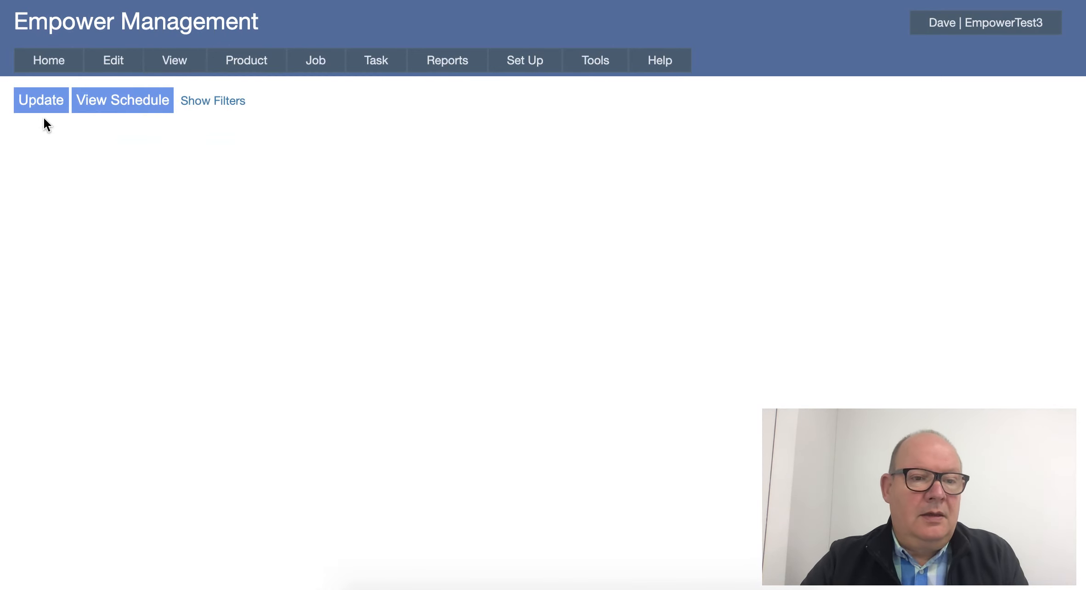
{"action": "left_click", "coordinate": [44, 102]}
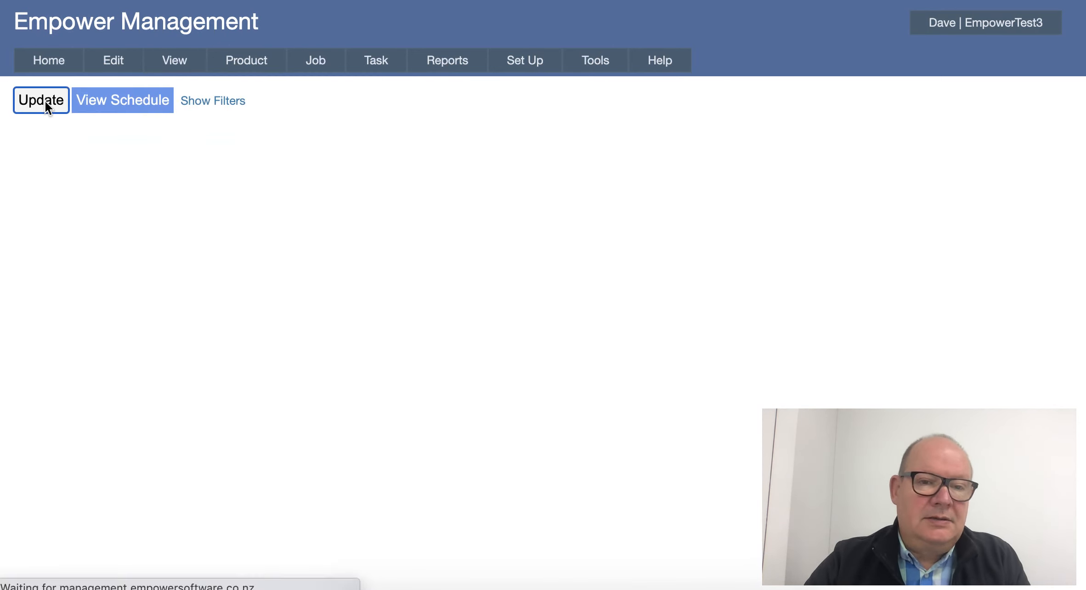
{"action": "left_click", "coordinate": [102, 99]}
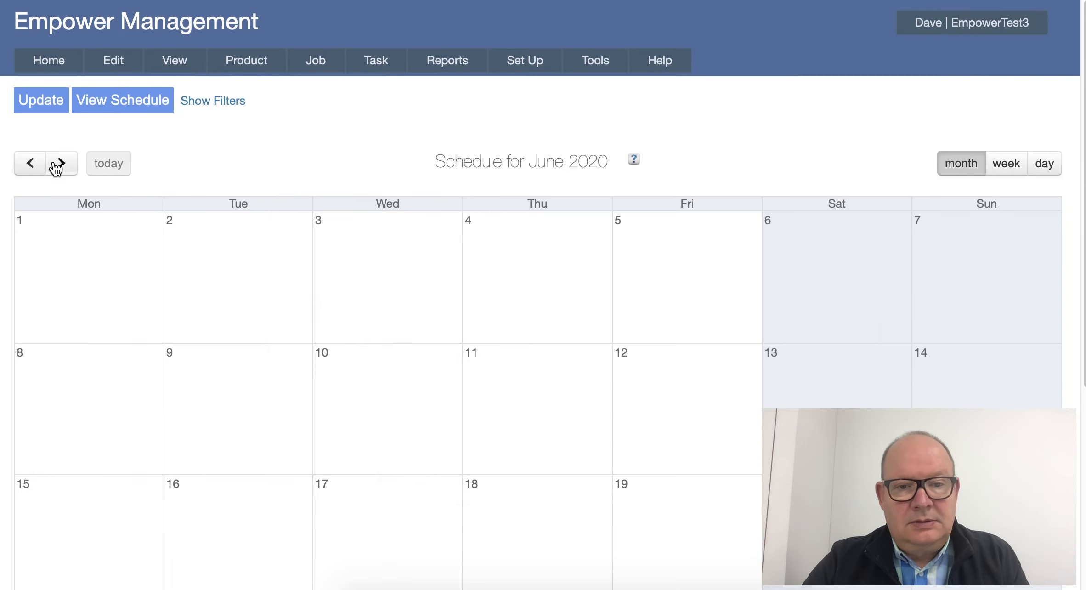
{"action": "left_click", "coordinate": [61, 165]}
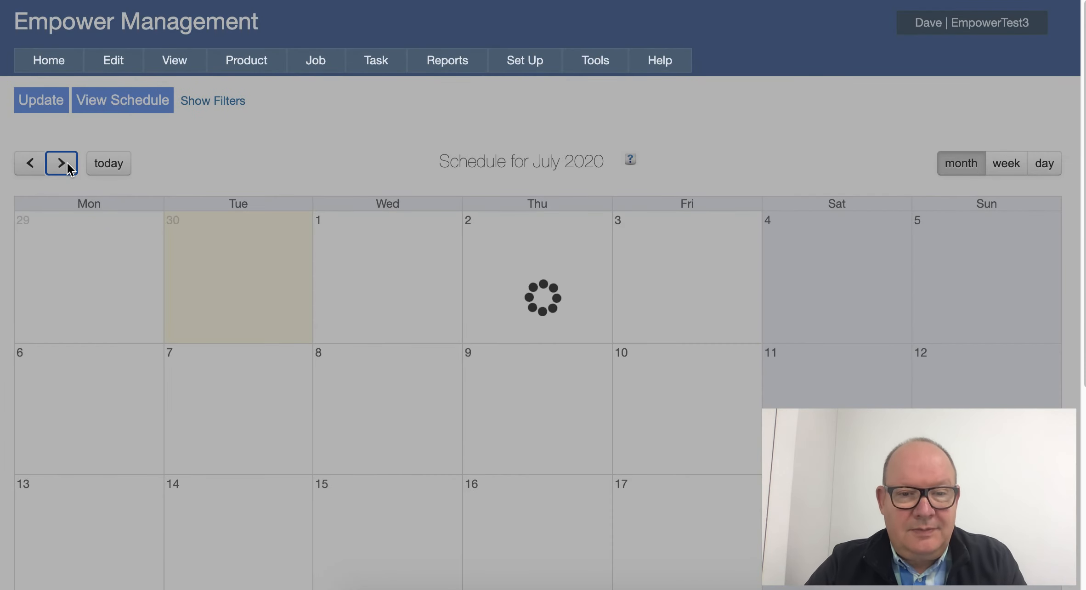
{"action": "scroll", "coordinate": [133, 333], "scroll_direction": "down", "scroll_amount": 2}
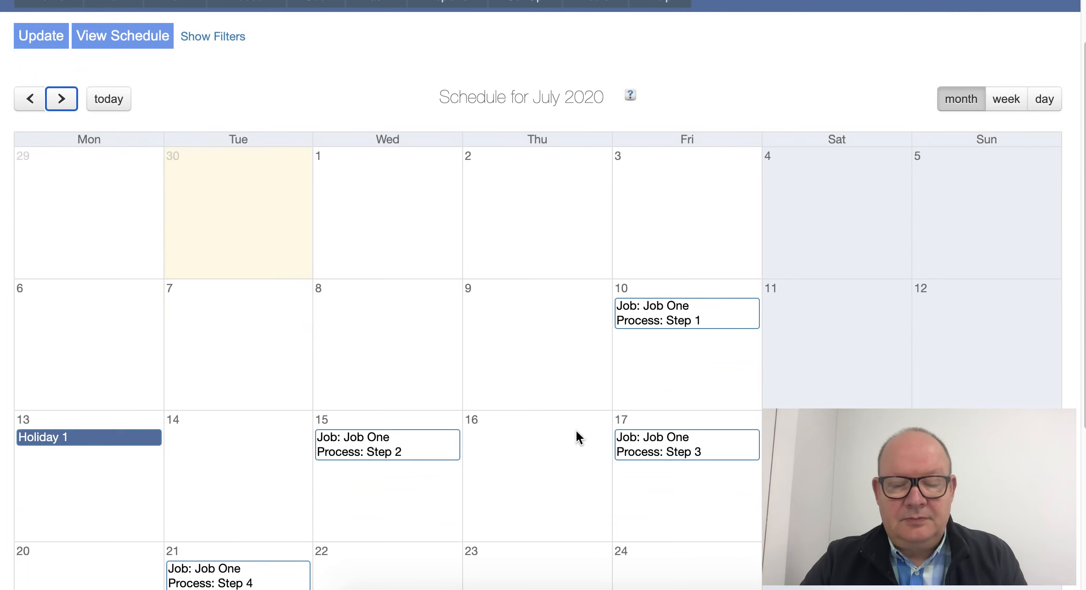
{"action": "scroll", "coordinate": [577, 434], "scroll_direction": "up", "scroll_amount": 1}
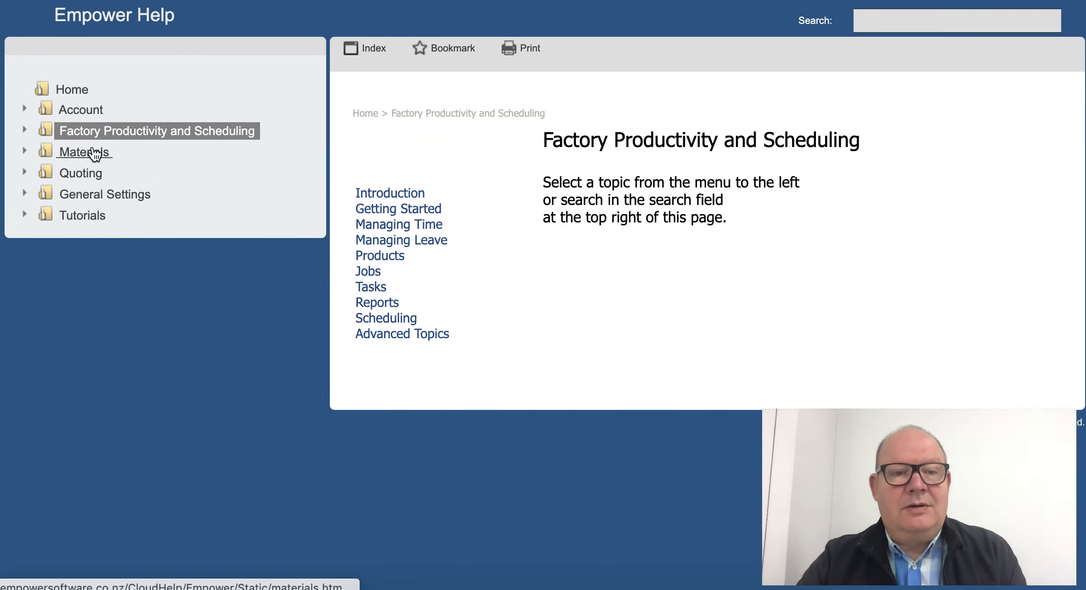
In Empower Help, open the Vacations and Scheduling topic under Factory Productivity and Scheduling, Advanced Topics, Advanced Scheduling Topics.
{"action": "left_click", "coordinate": [25, 131]}
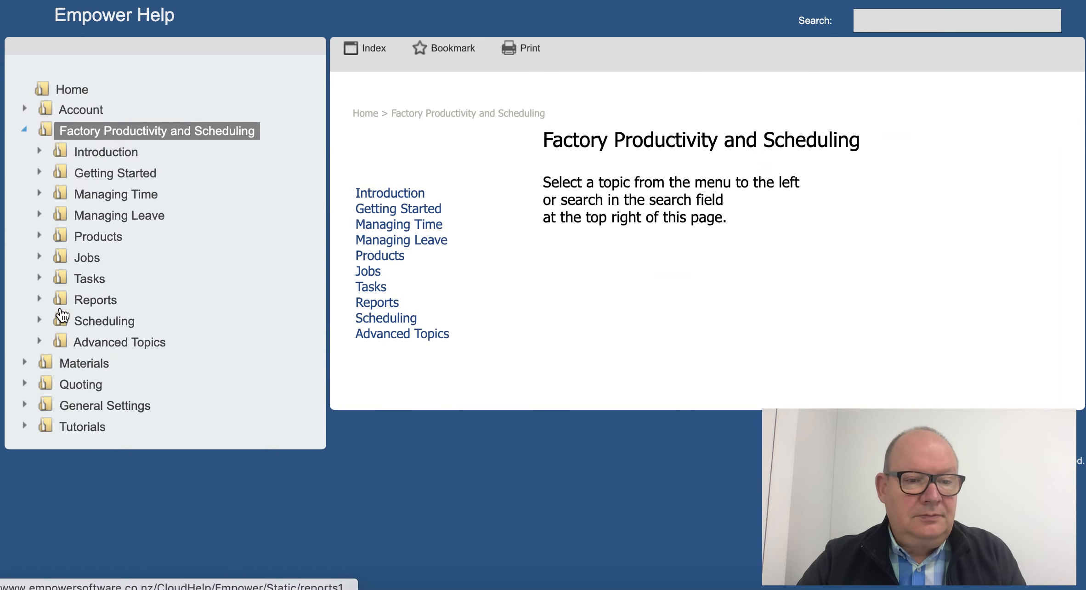
{"action": "left_click", "coordinate": [40, 342]}
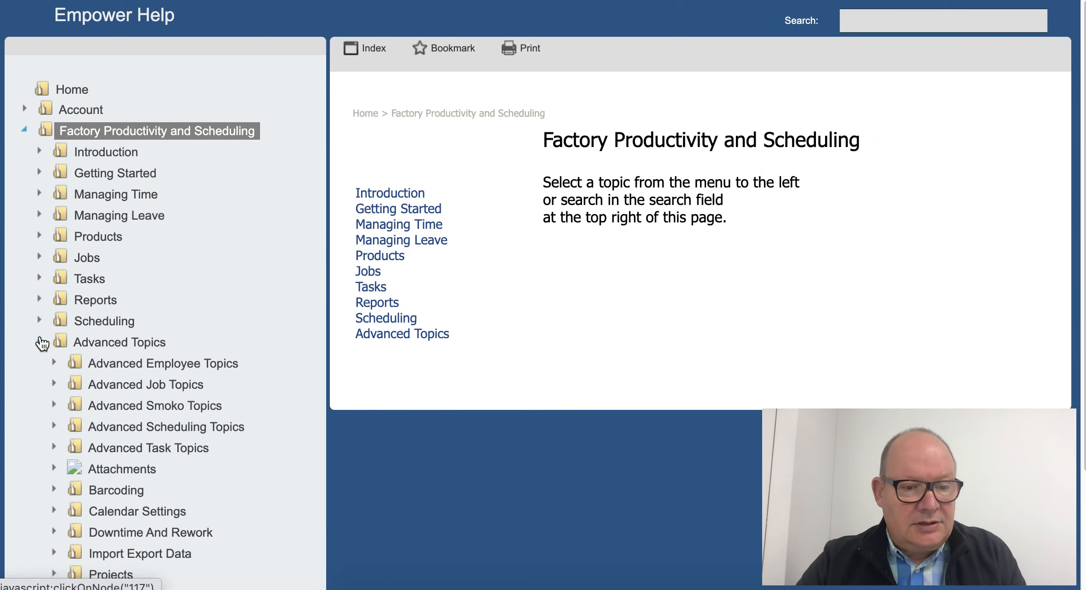
{"action": "scroll", "coordinate": [42, 343], "scroll_direction": "down", "scroll_amount": 5}
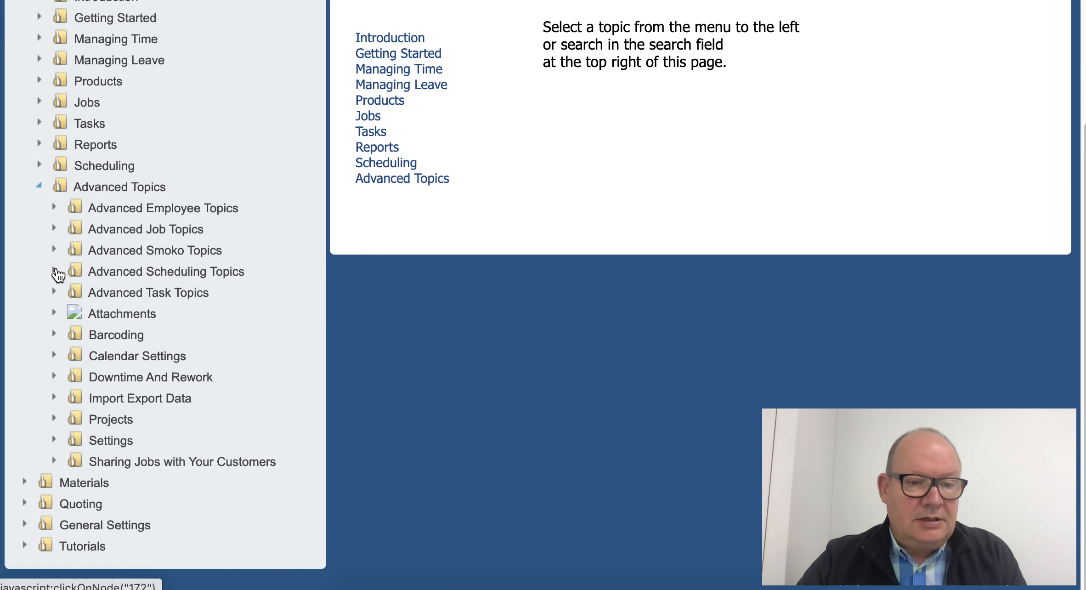
{"action": "left_click", "coordinate": [56, 271]}
{"action": "scroll", "coordinate": [138, 434], "scroll_direction": "down", "scroll_amount": 5}
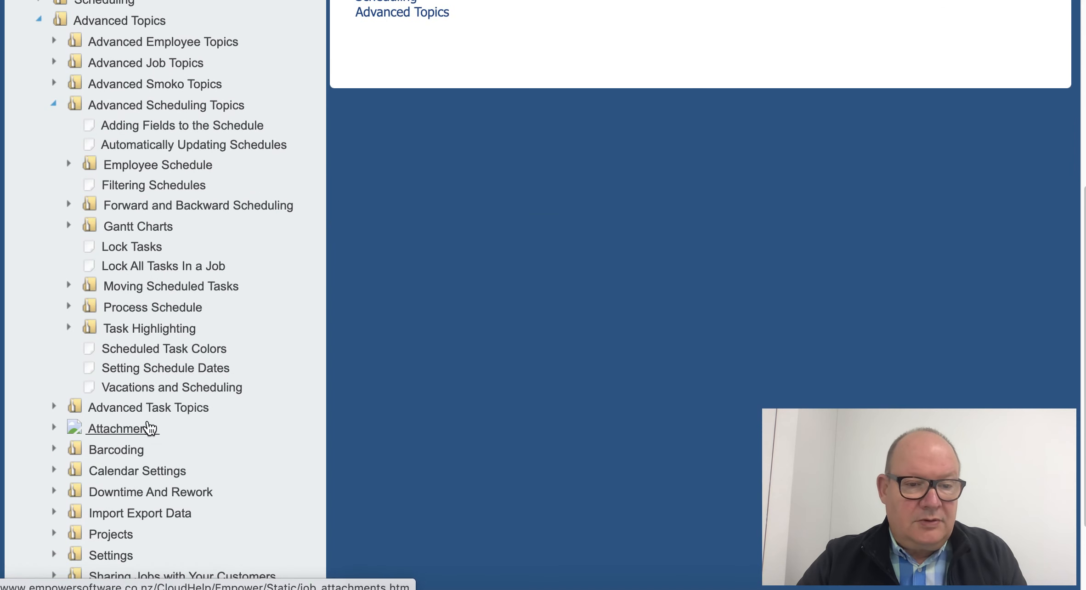
{"action": "left_click", "coordinate": [154, 387]}
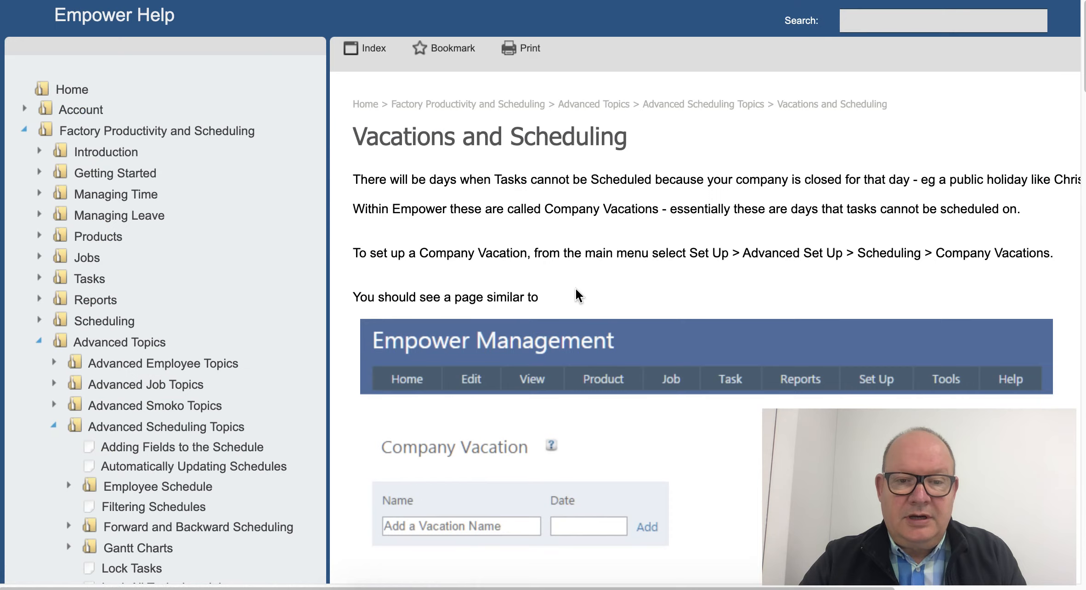
{"action": "scroll", "coordinate": [613, 276], "scroll_direction": "down", "scroll_amount": 5}
{"action": "scroll", "coordinate": [614, 283], "scroll_direction": "up", "scroll_amount": 3}
{"action": "scroll", "coordinate": [615, 283], "scroll_direction": "up", "scroll_amount": 2}
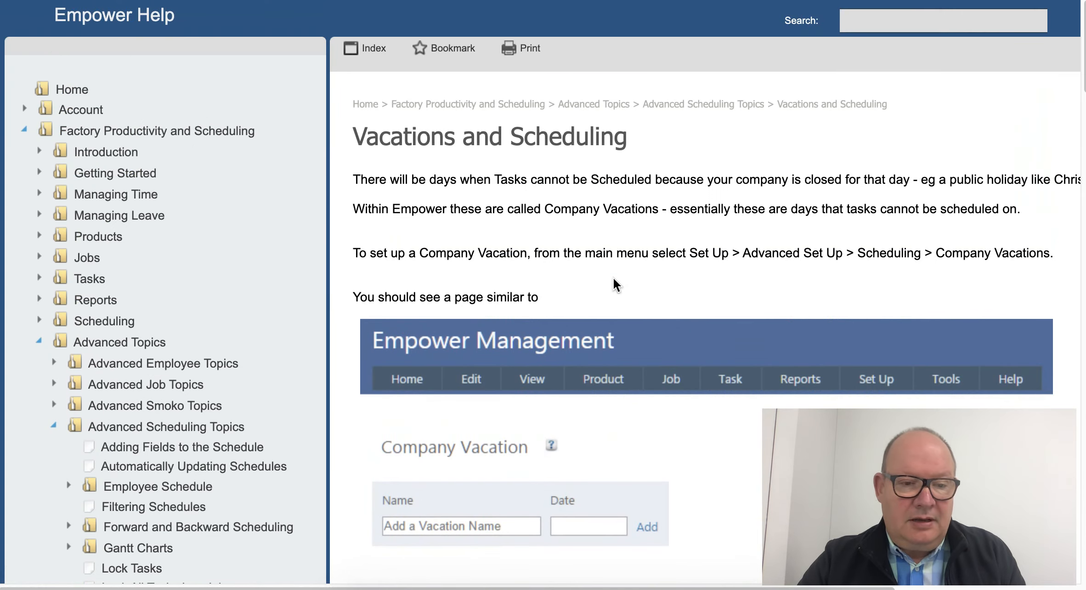